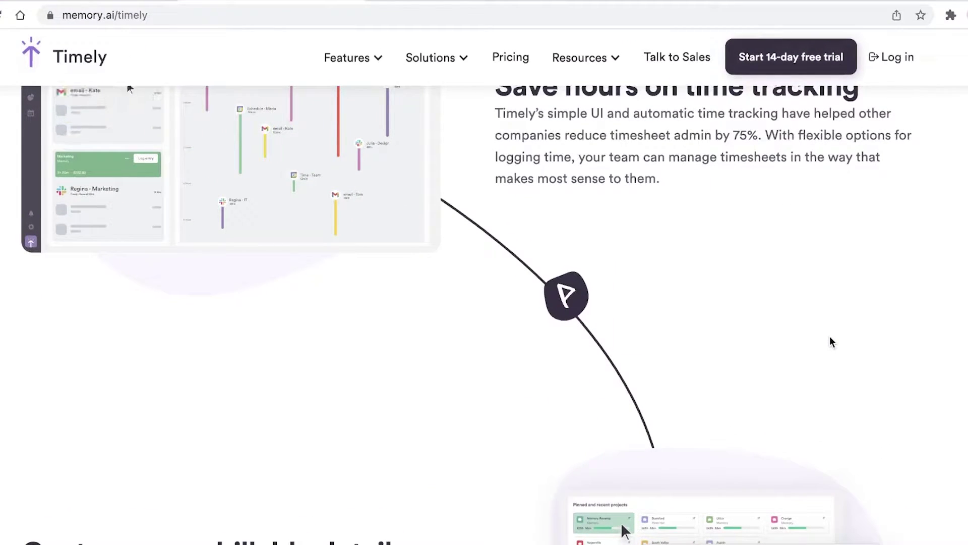
# Step: Look over the Timely landing page's introduction to automatic time tracking
pyautogui.scroll(15, 830, 336)
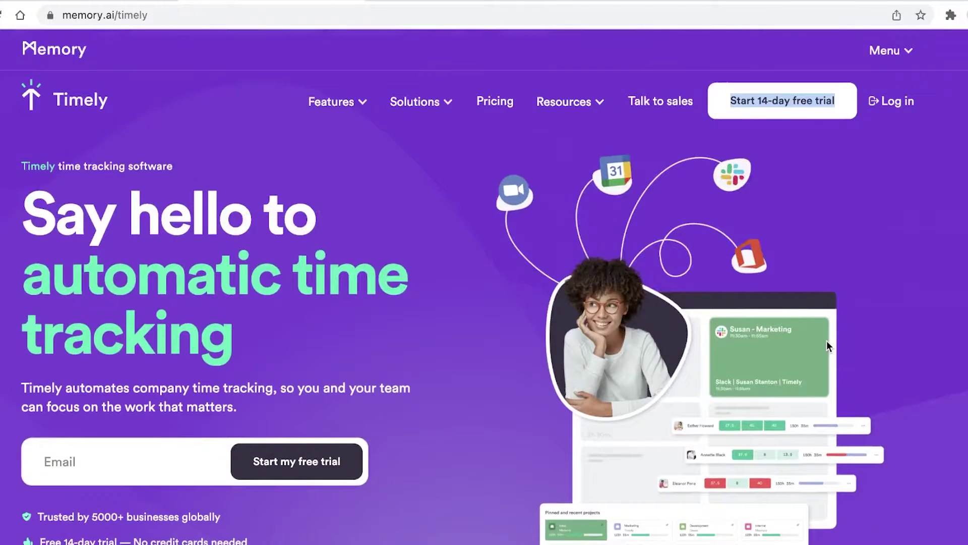
pyautogui.click(838, 120)
pyautogui.scroll(-2, 623, 151)
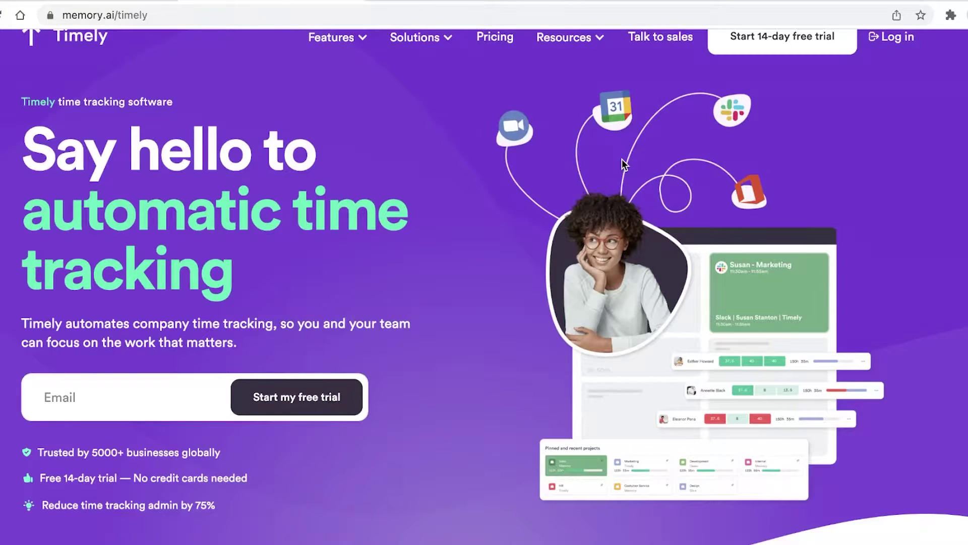
pyautogui.scroll(-10, 777, 226)
pyautogui.scroll(10, 778, 233)
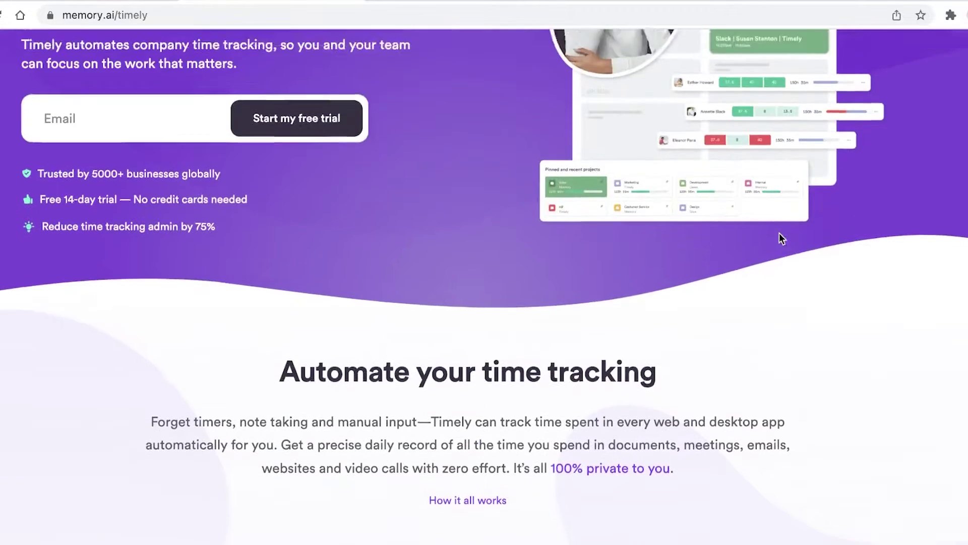
pyautogui.scroll(-4, 779, 237)
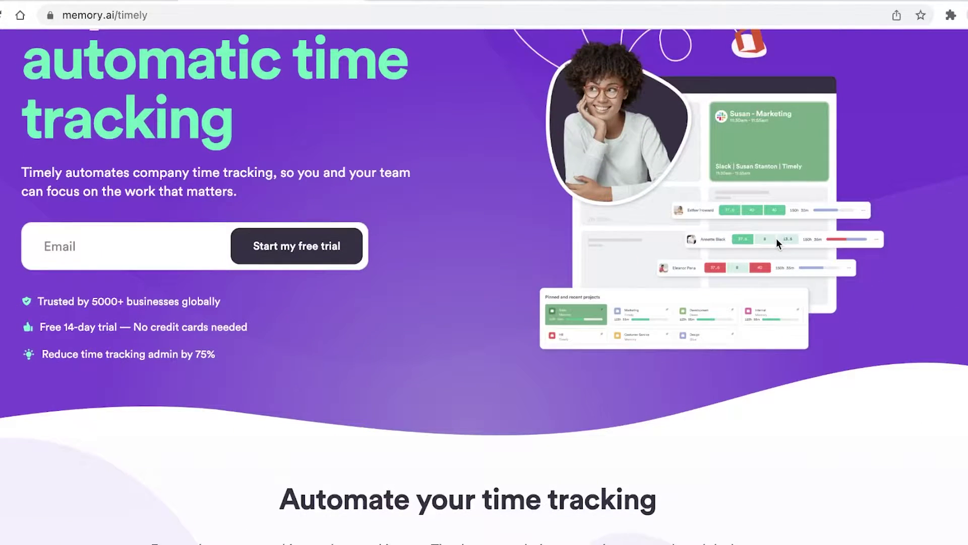
pyautogui.scroll(4, 776, 243)
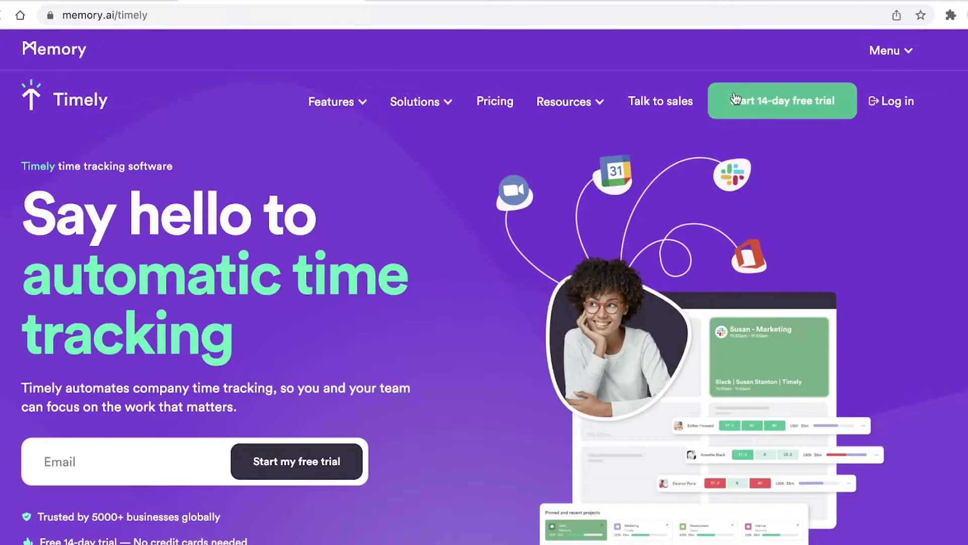
# Step: Start the 14-day free trial of Timely and sign up with a Google account
pyautogui.click(734, 99)
pyautogui.scroll(-2, 651, 194)
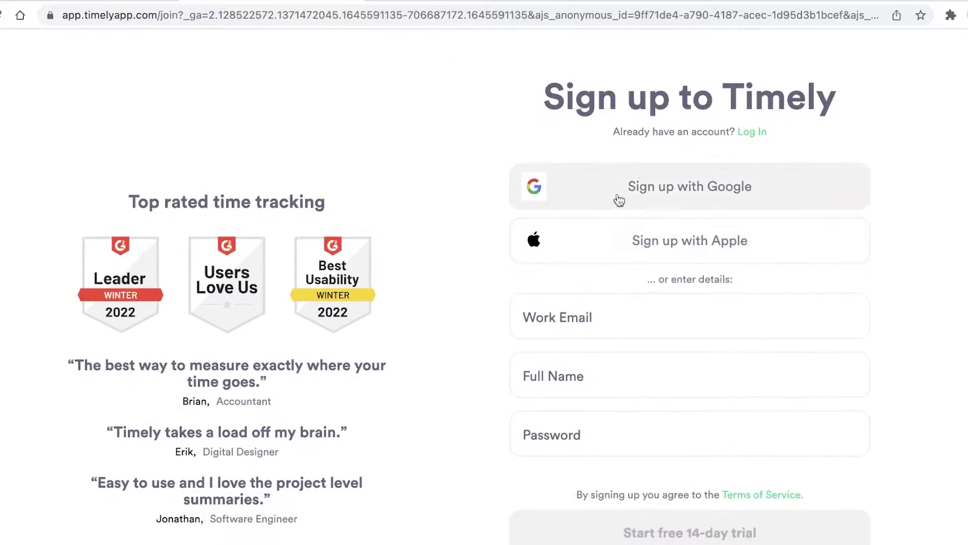
pyautogui.click(665, 182)
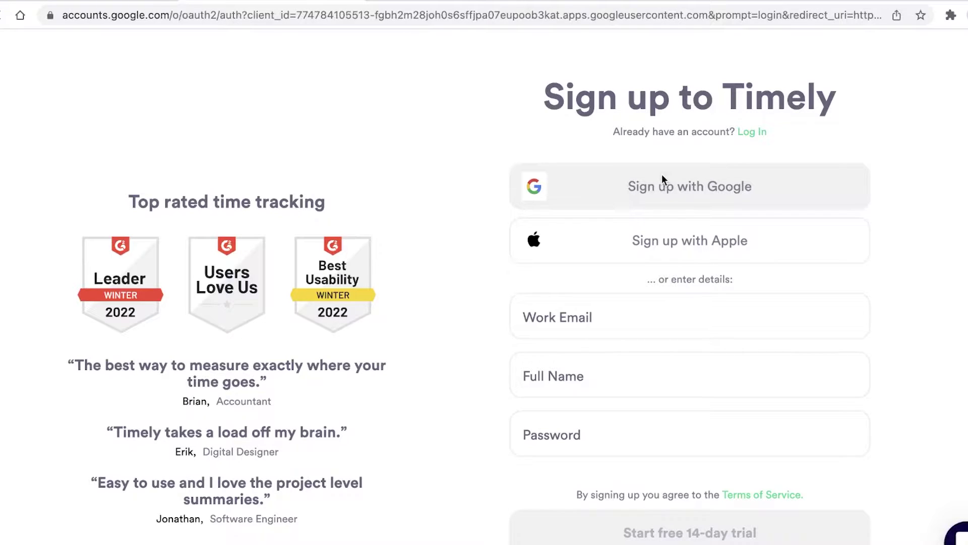
pyautogui.click(504, 289)
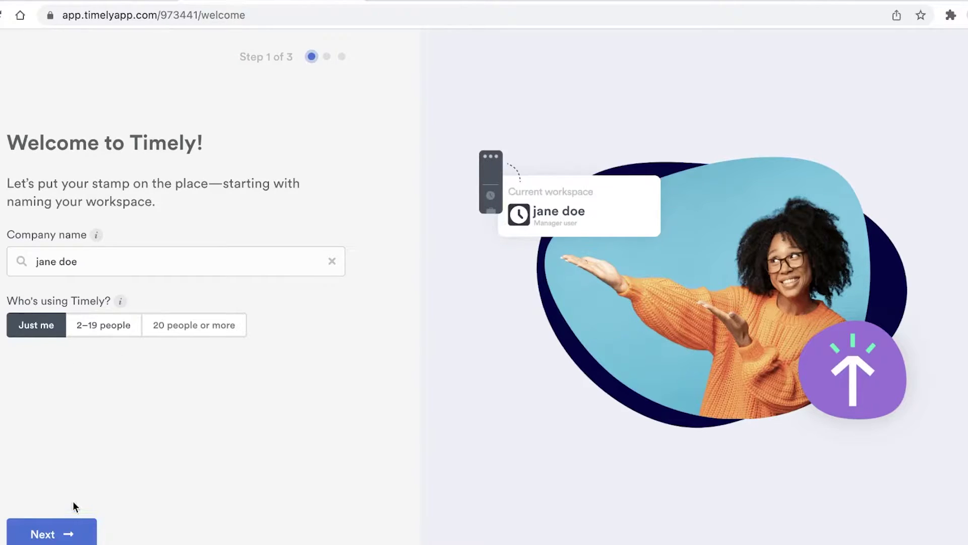
# Step: Complete the workspace setup for a single user, continuing without automatic time tracking and without connecting any meeting integrations
pyautogui.click(71, 529)
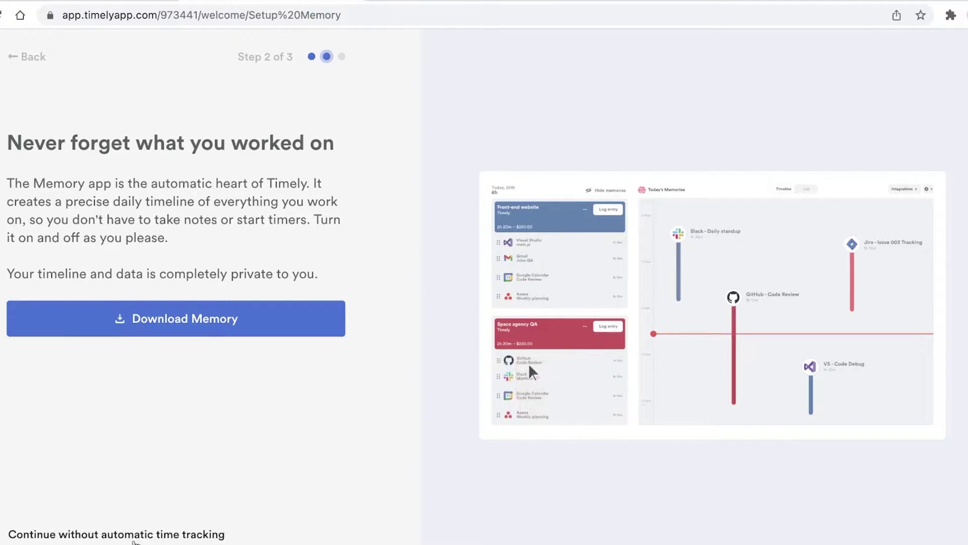
pyautogui.click(134, 540)
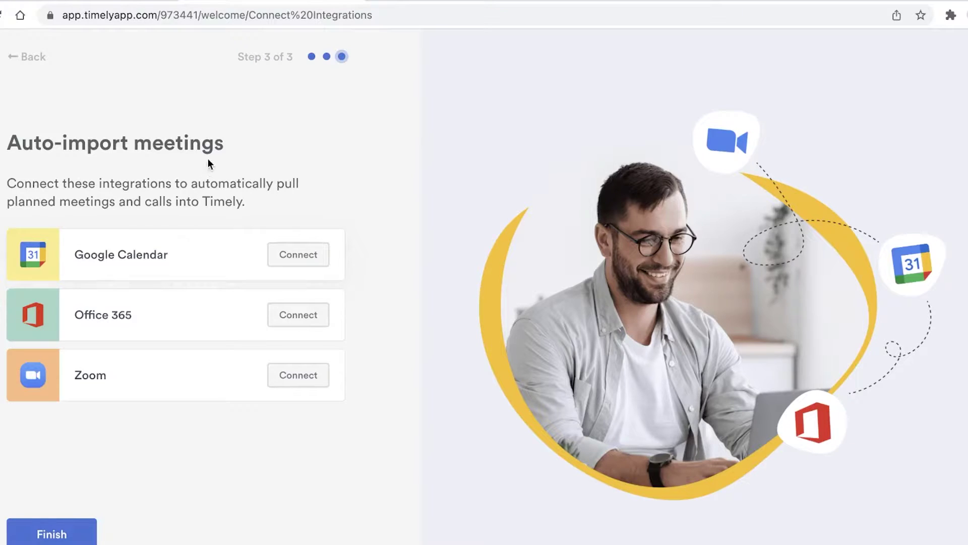
pyautogui.click(53, 532)
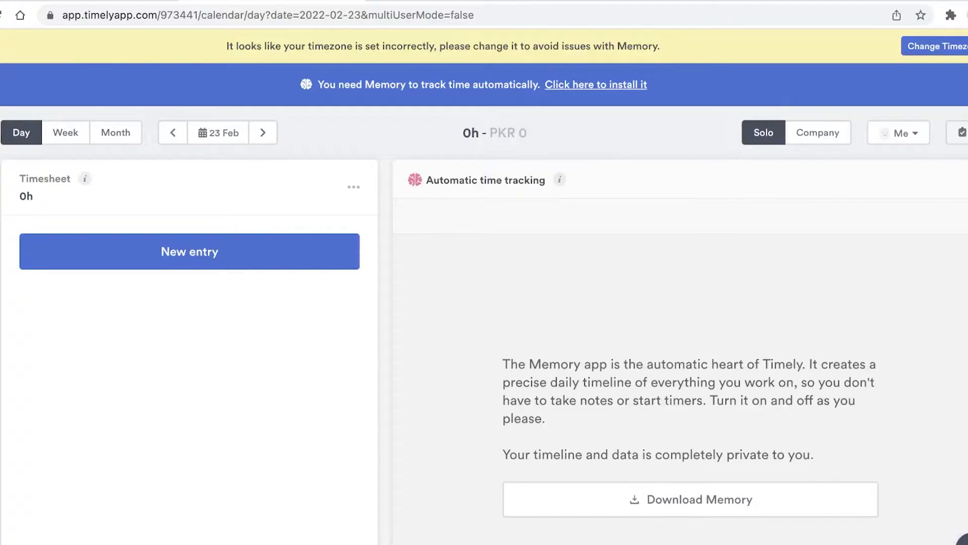
# Step: View the account menu options, and dismiss the banner about installing Memory
pyautogui.scroll(-2, 689, 207)
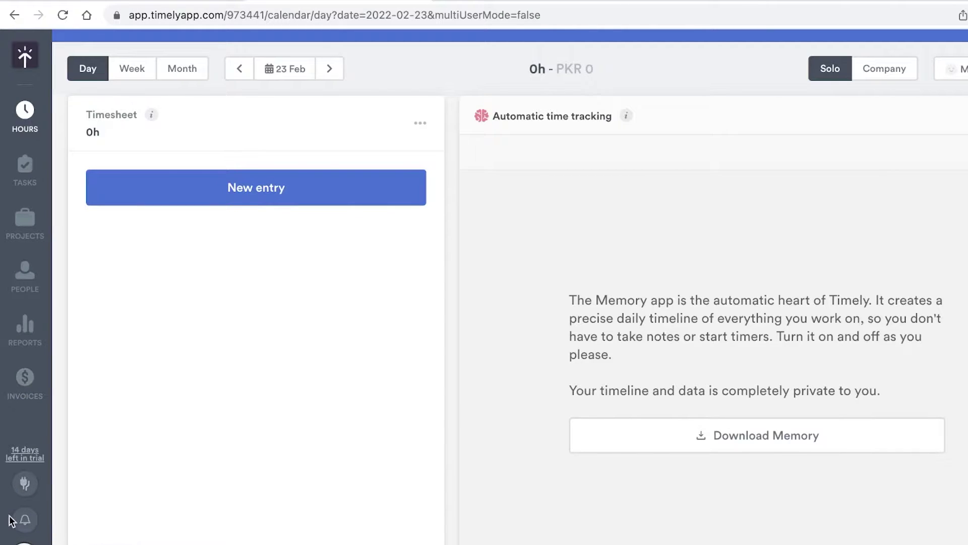
pyautogui.click(24, 540)
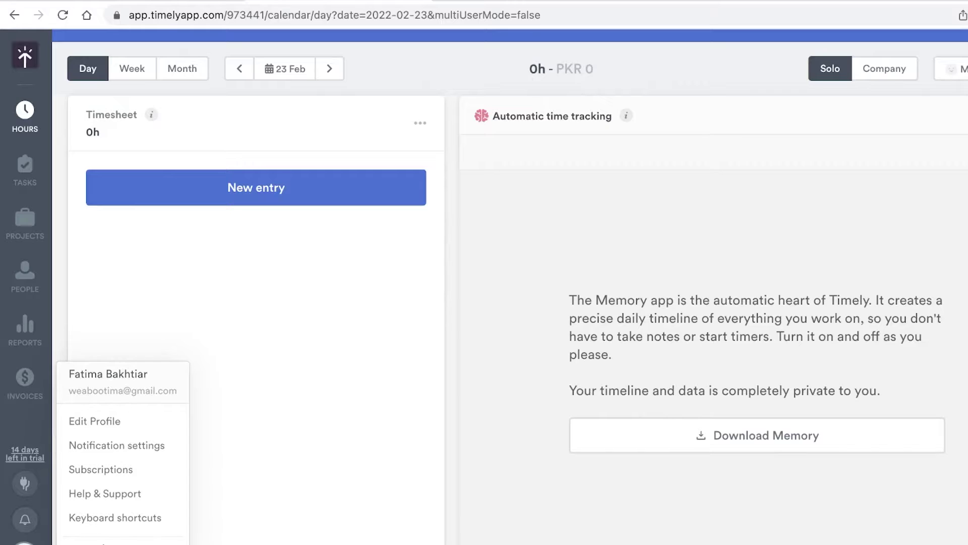
pyautogui.click(538, 277)
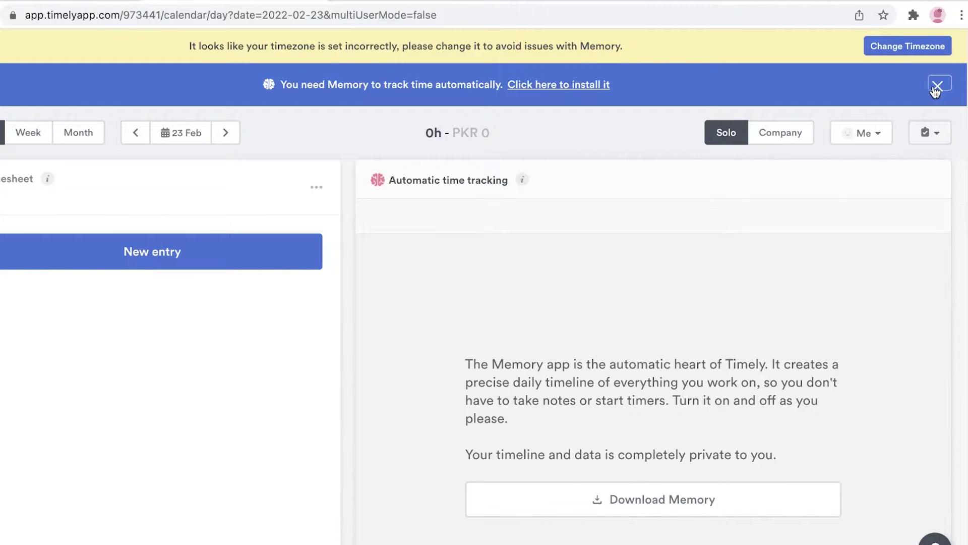
pyautogui.click(936, 85)
pyautogui.click(910, 91)
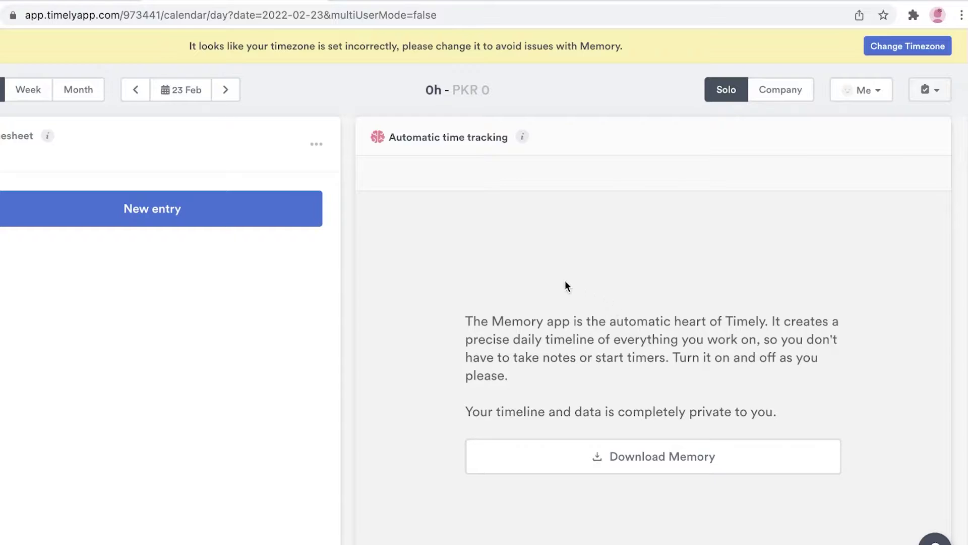
# Step: View the Tasks introduction, and bring up the Projects dashboard with its introductory tour closed
pyautogui.click(22, 167)
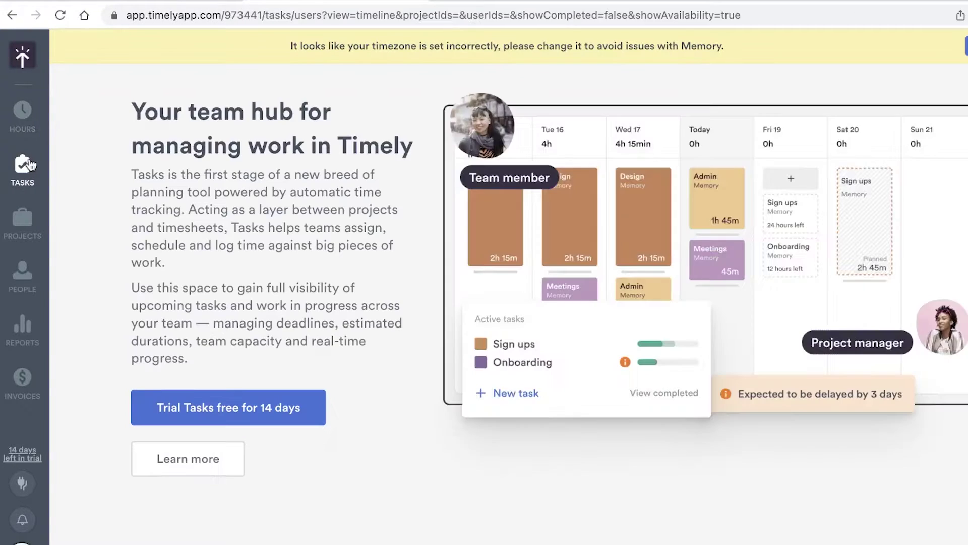
pyautogui.click(25, 222)
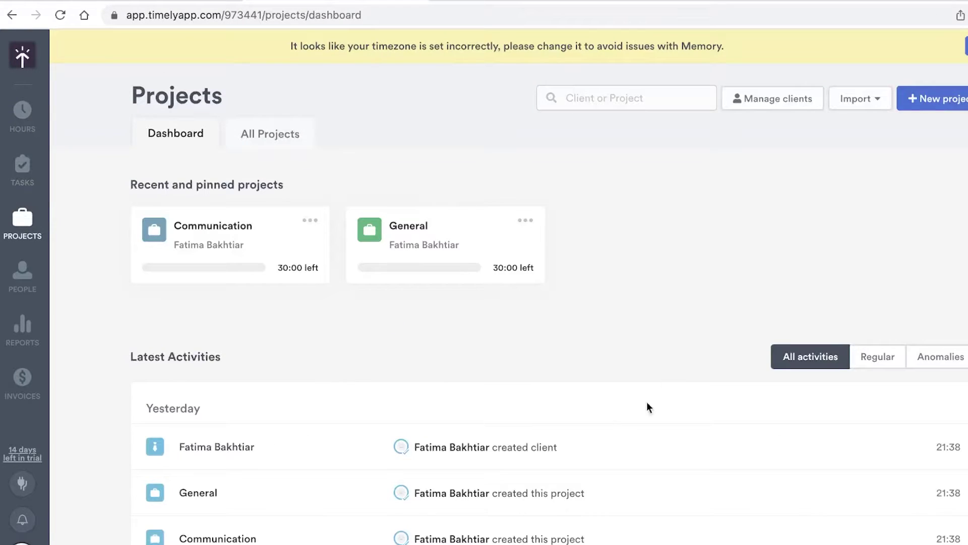
pyautogui.scroll(-2, 413, 242)
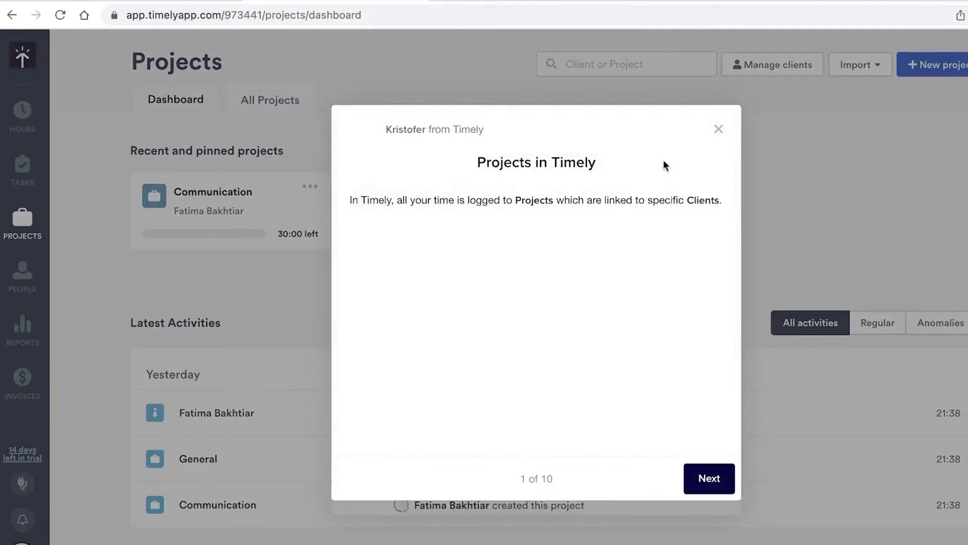
pyautogui.click(716, 137)
pyautogui.scroll(2, 647, 198)
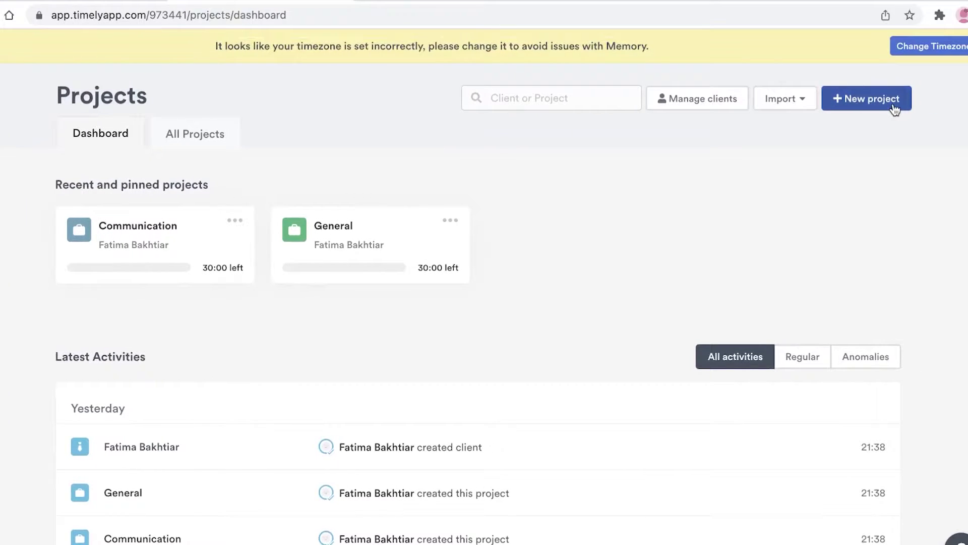
# Step: Start a new project named Bowtie Sales and give it the dark magenta colour
pyautogui.click(895, 108)
pyautogui.click(267, 209)
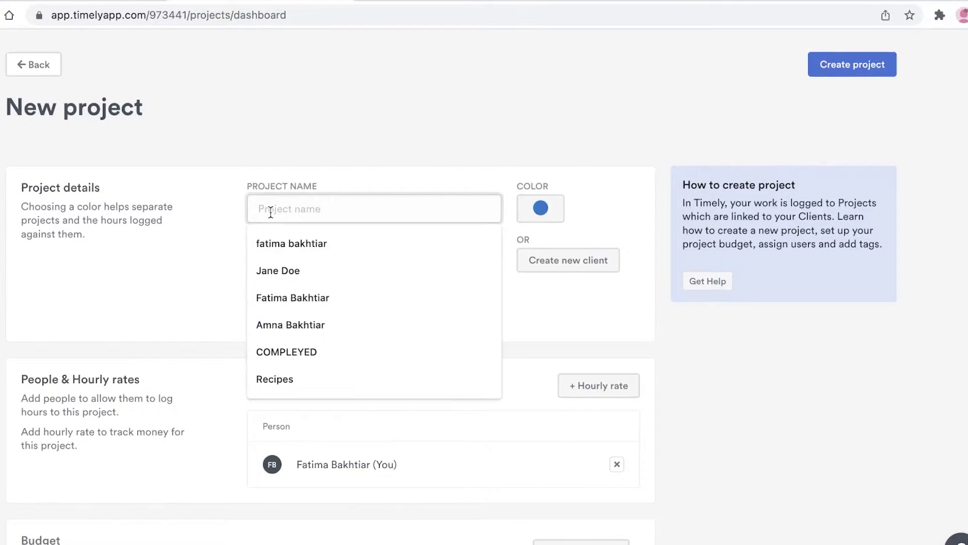
pyautogui.write('s')
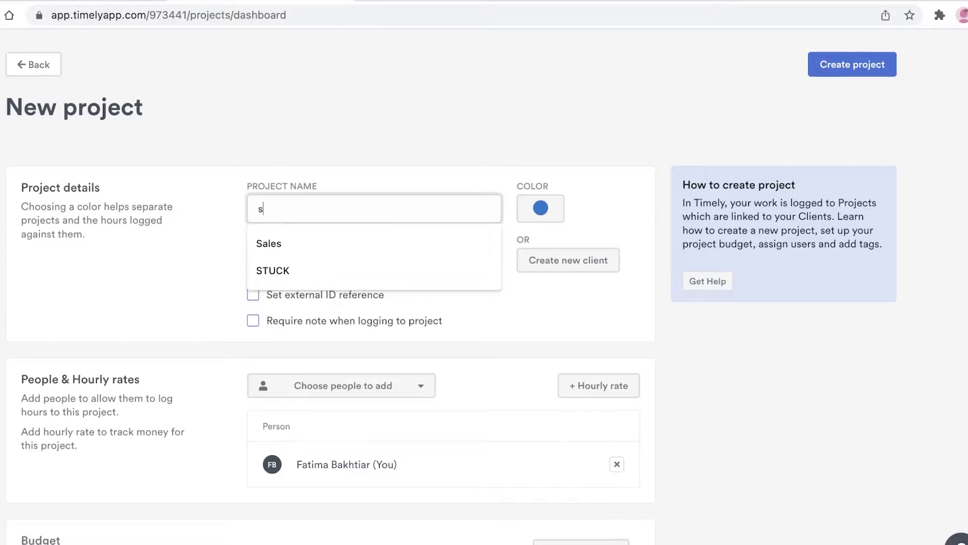
pyautogui.press('BackSpace')
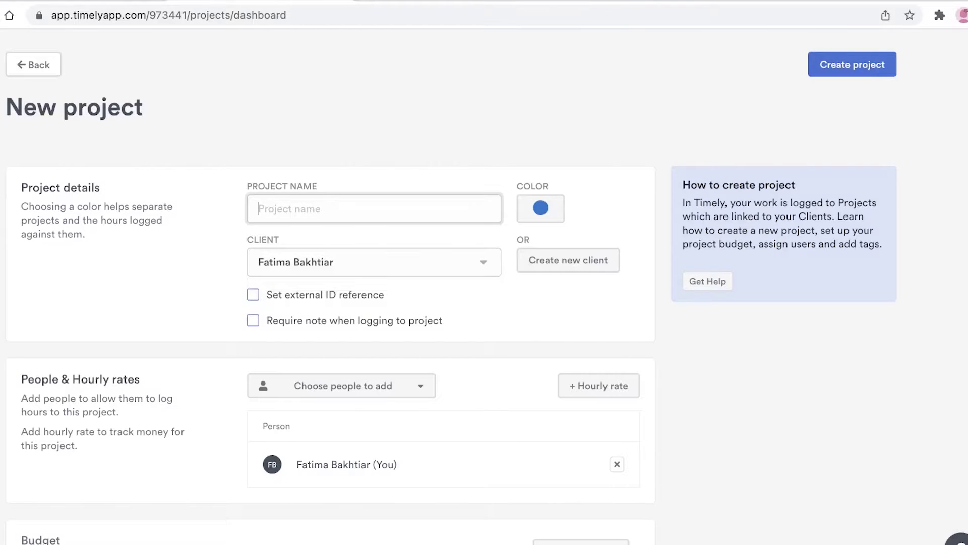
pyautogui.write('Bowtie Sales')
pyautogui.click(544, 213)
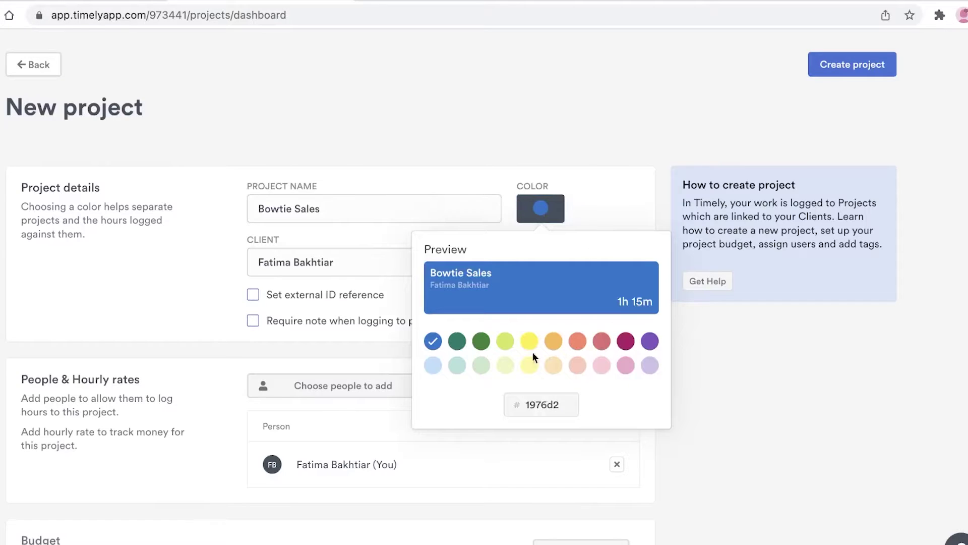
pyautogui.click(625, 341)
pyautogui.click(574, 166)
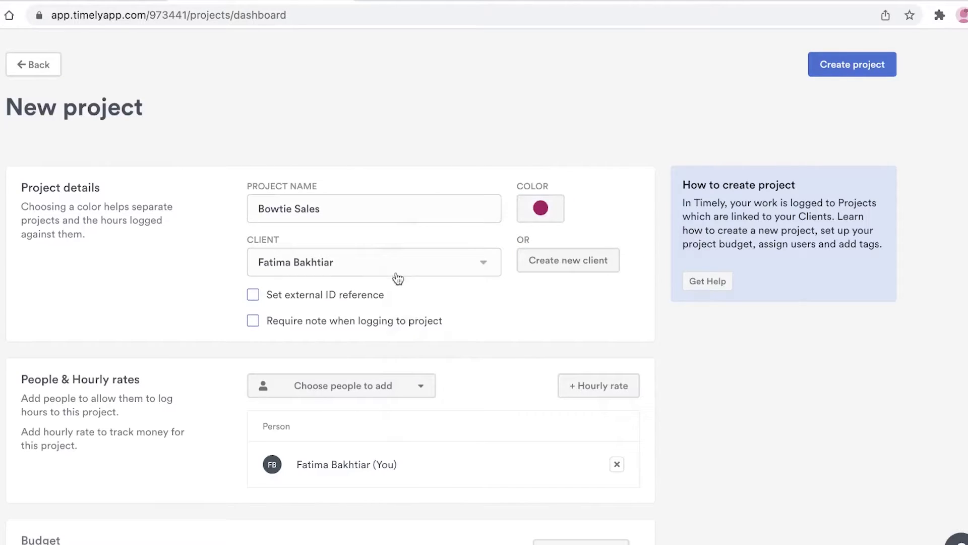
pyautogui.click(432, 271)
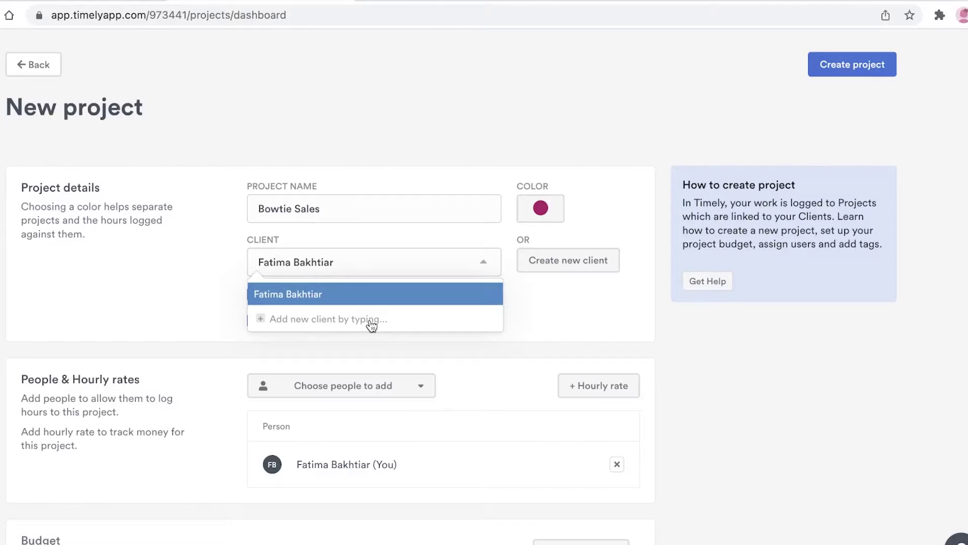
pyautogui.click(331, 267)
pyautogui.write('A')
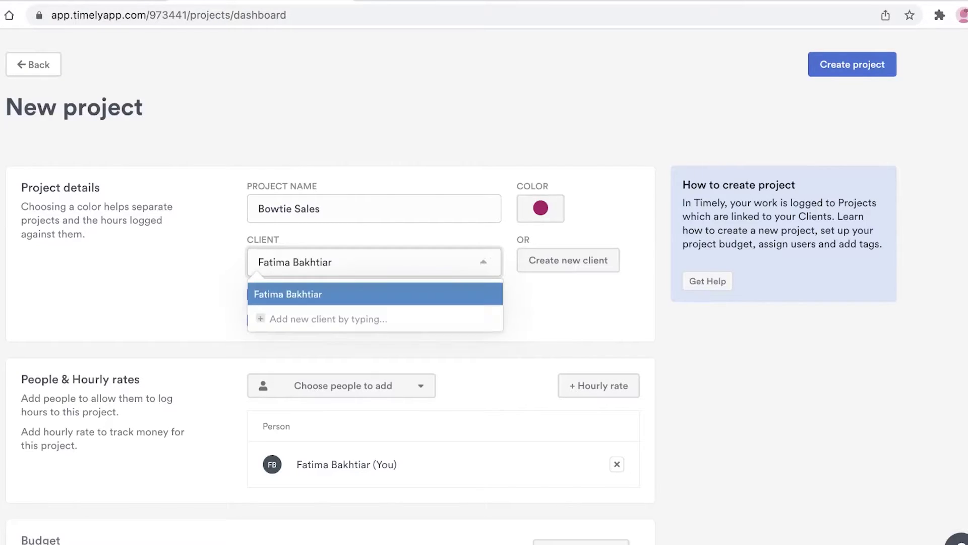
pyautogui.write('L')
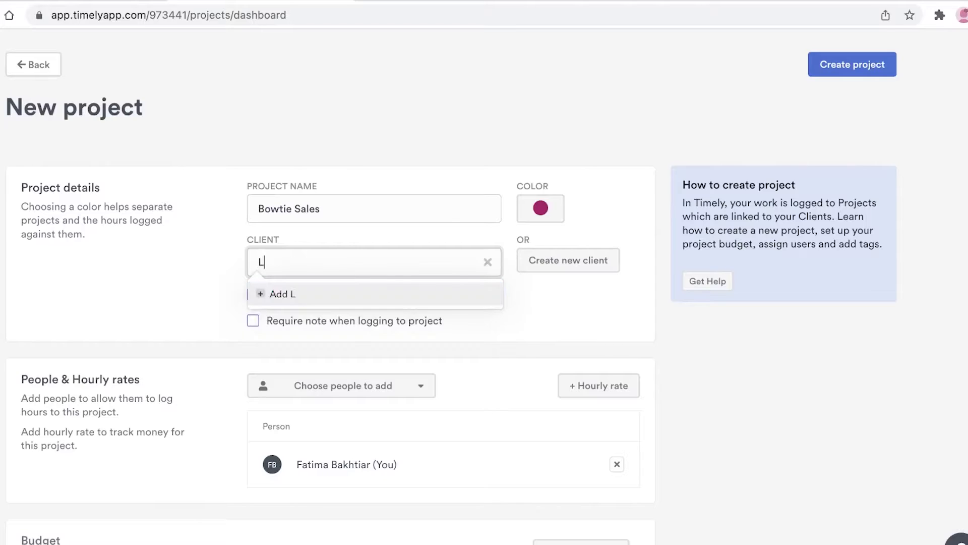
pyautogui.write('iz')
pyautogui.press('Escape')
# Step: Create a new client for the Bowtie Sales project, entering the client's name
pyautogui.click(555, 268)
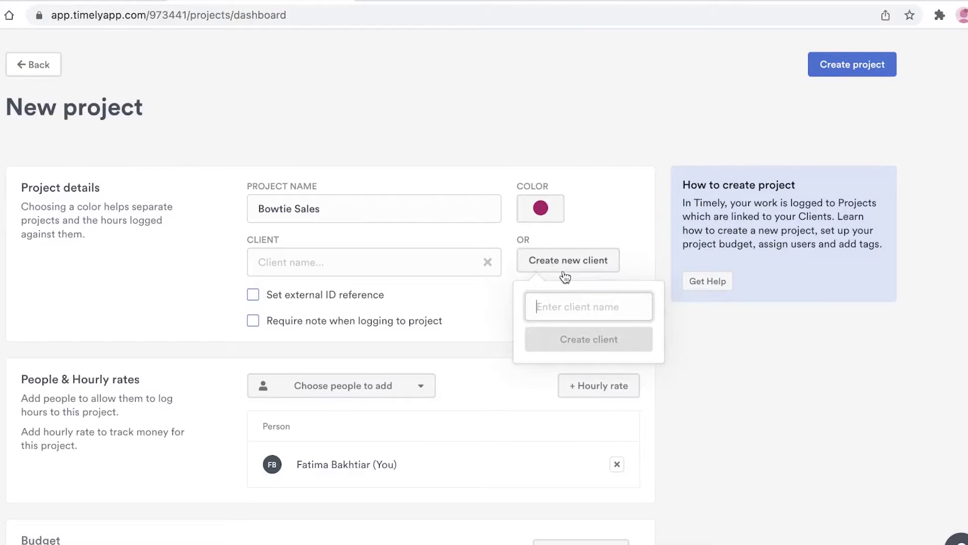
pyautogui.write('Liz')
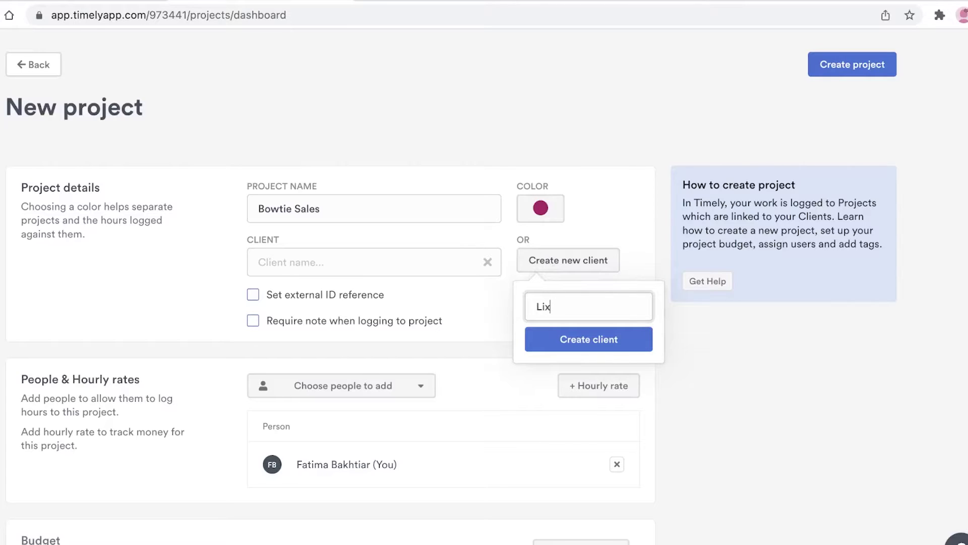
pyautogui.click(622, 342)
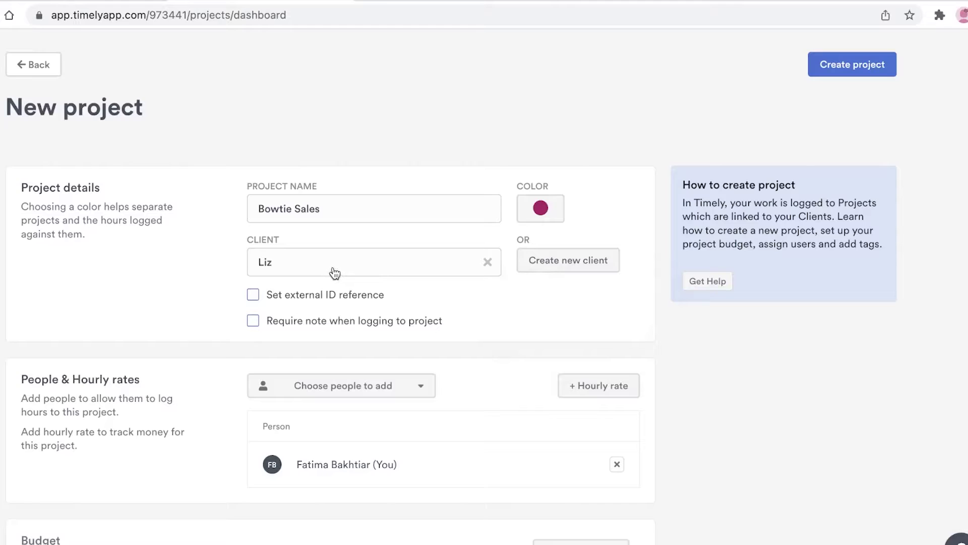
# Step: Enable the project's external ID reference, and switch the required note for logging on and off again
pyautogui.click(336, 301)
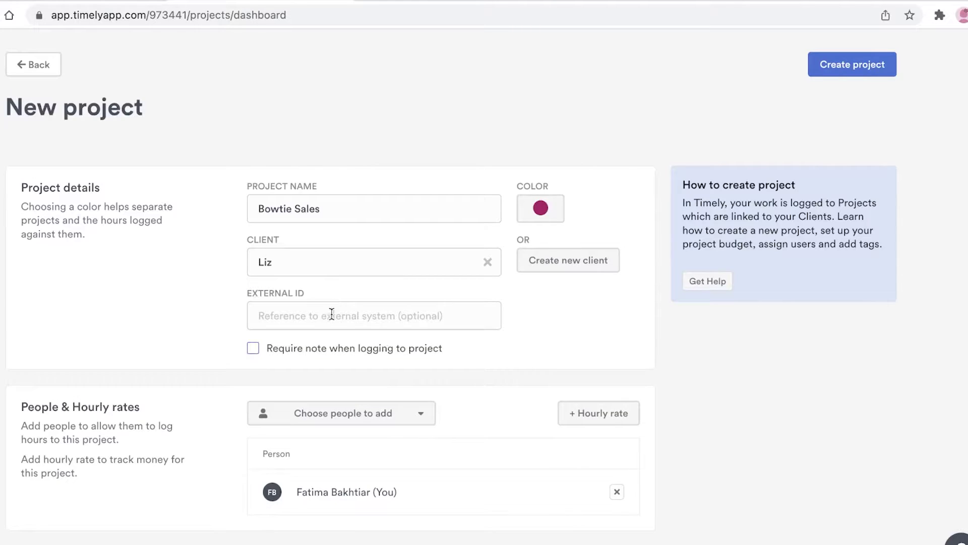
pyautogui.click(275, 323)
pyautogui.click(216, 325)
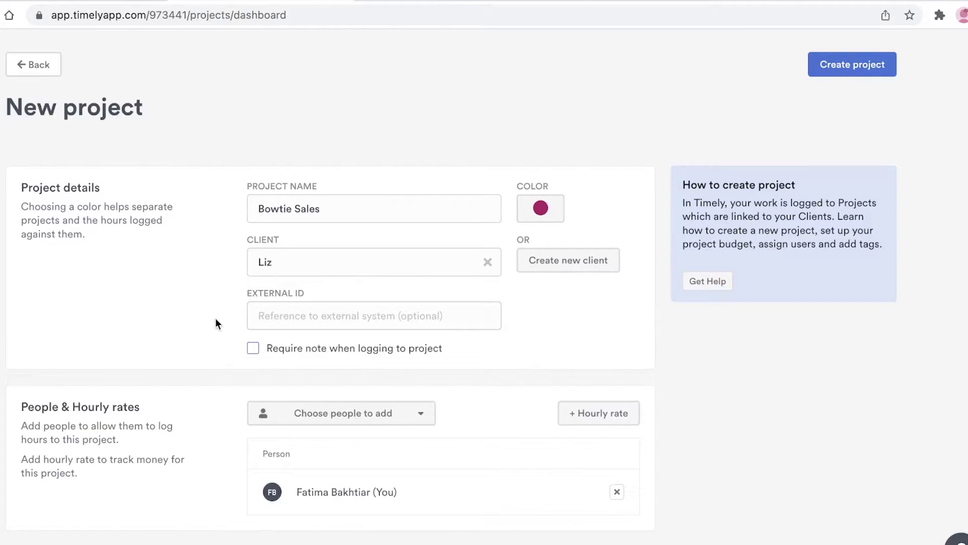
pyautogui.click(276, 353)
pyautogui.click(277, 353)
# Step: Review the new project's People & Hourly rates, Budget and Tags settings
pyautogui.scroll(-1, 267, 328)
pyautogui.scroll(-5, 258, 323)
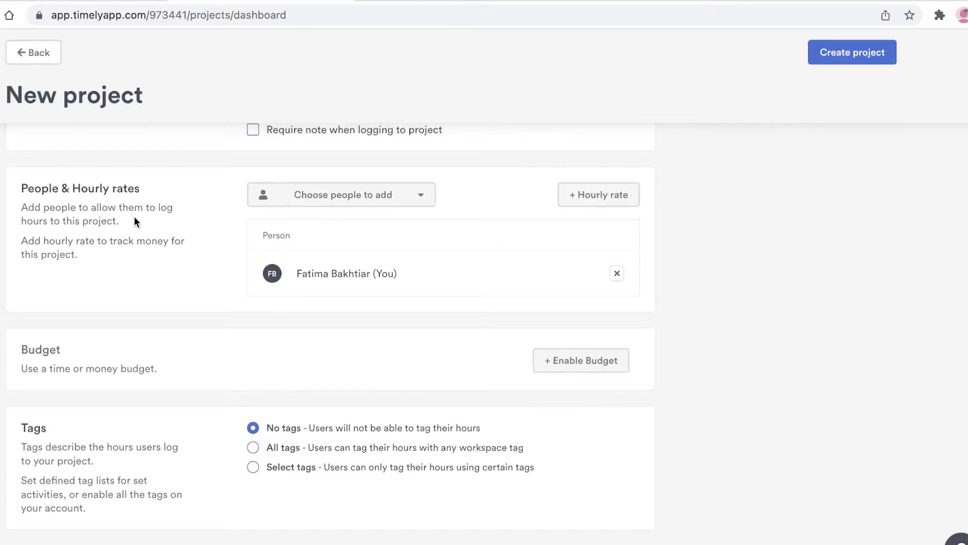
pyautogui.scroll(3, 184, 218)
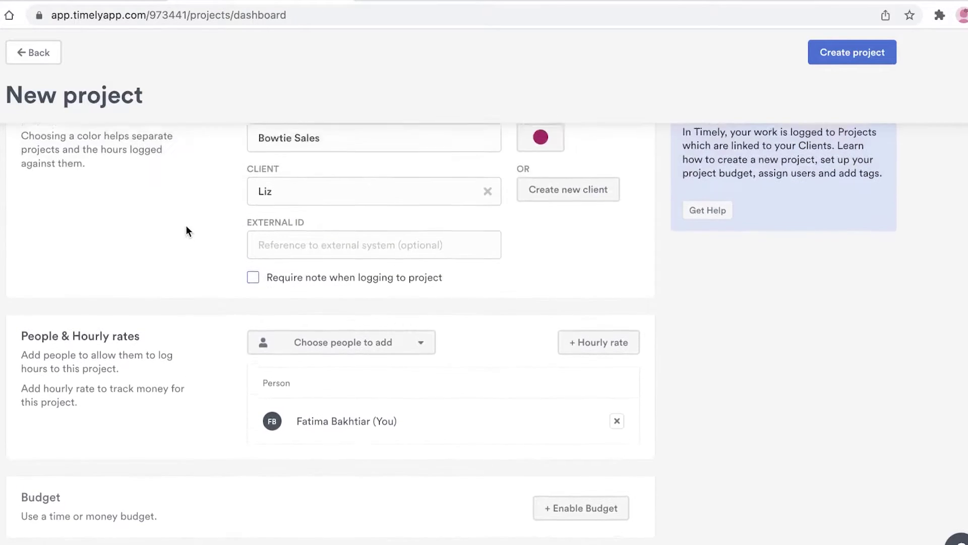
pyautogui.scroll(1, 855, 286)
pyautogui.scroll(-4, 838, 298)
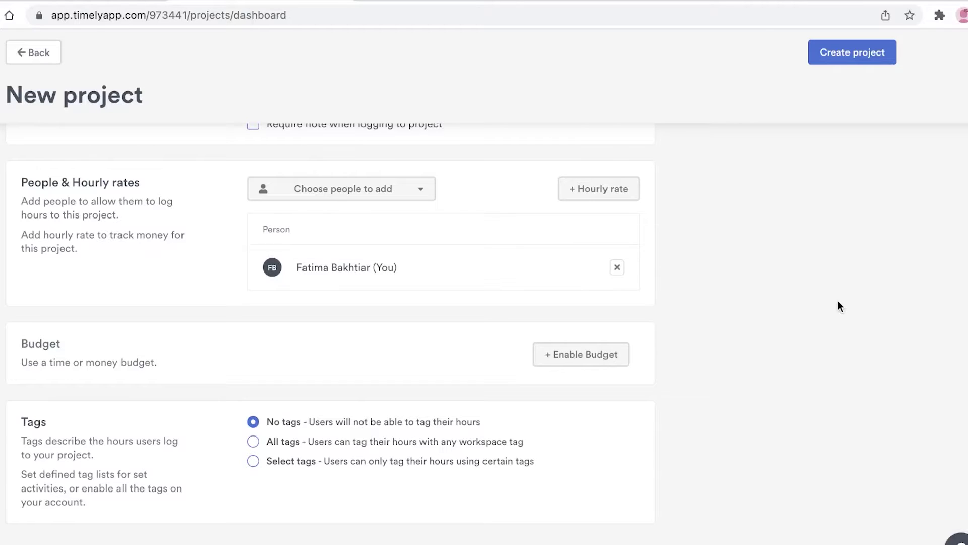
# Step: Enable hourly rates for the project, choose Individual rates as the default billable rate and set the listed person's rate to Rs 12
pyautogui.click(330, 189)
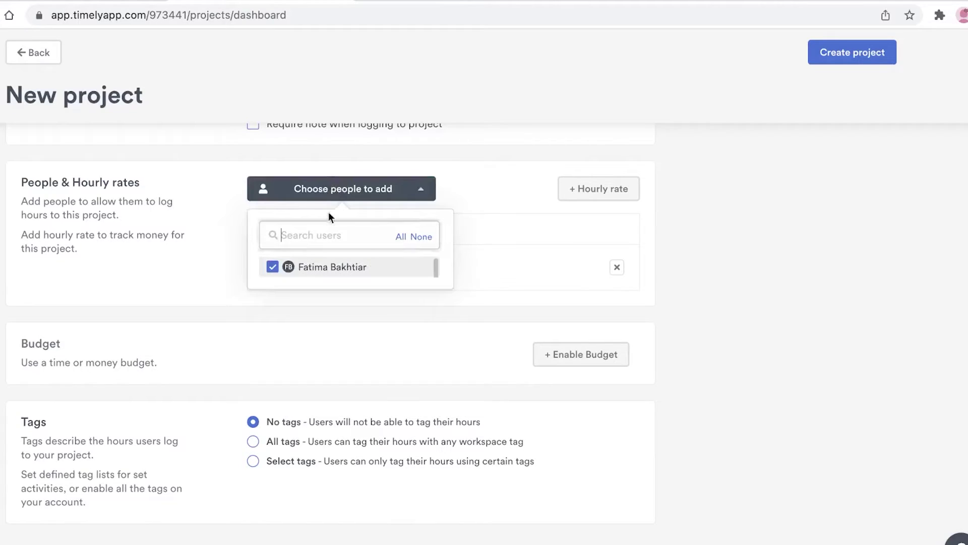
pyautogui.click(603, 262)
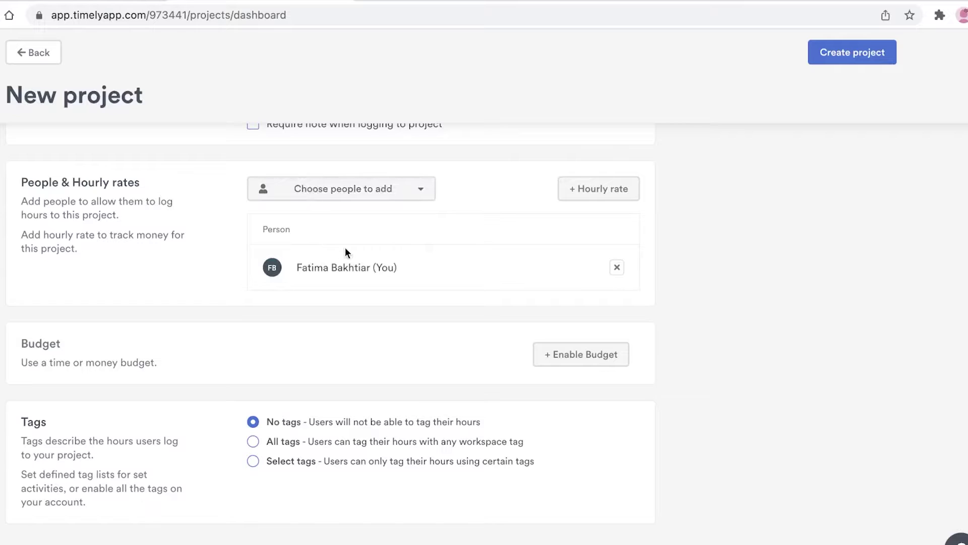
pyautogui.click(600, 189)
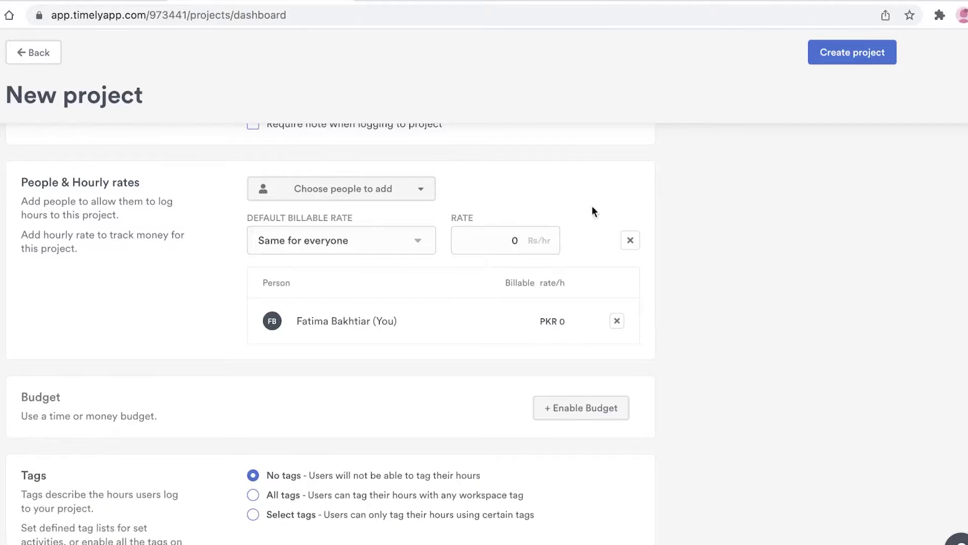
pyautogui.click(328, 240)
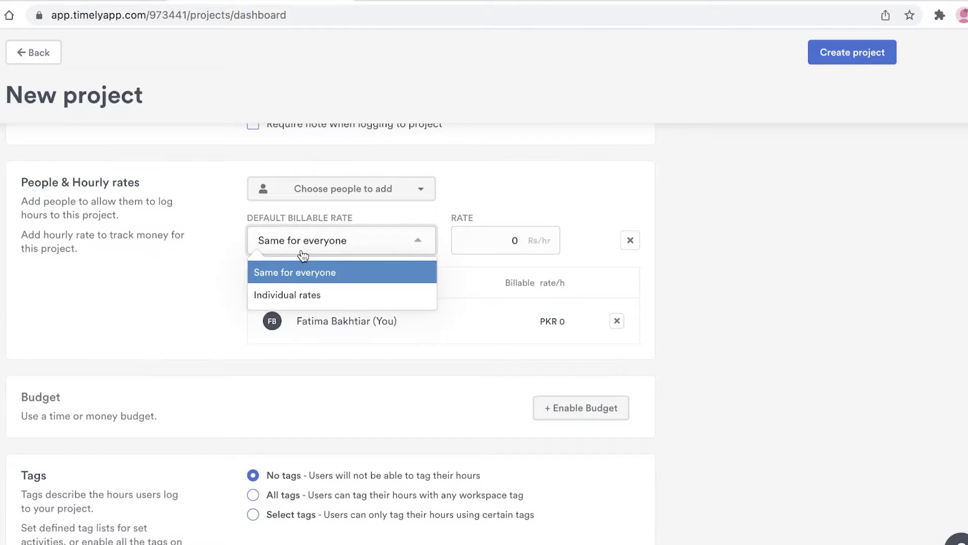
pyautogui.click(302, 293)
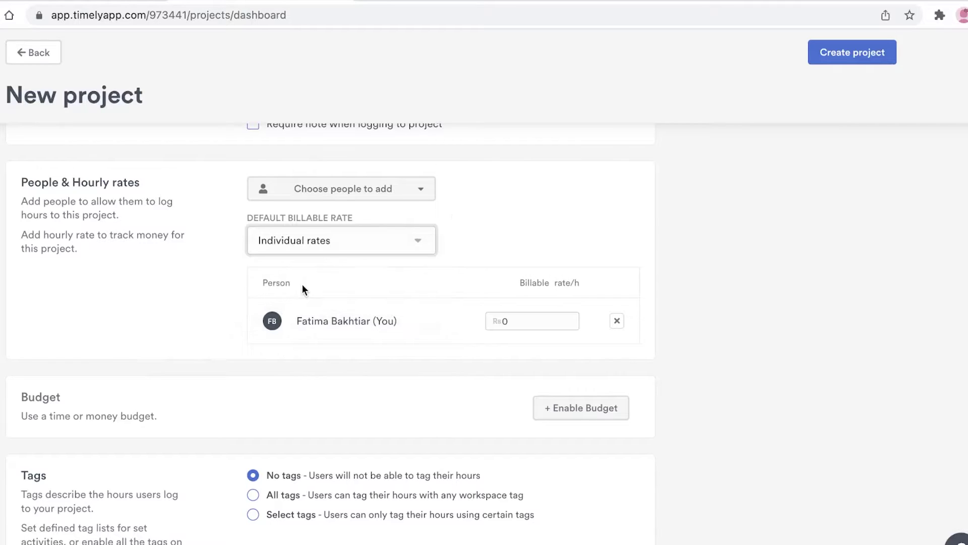
pyautogui.click(534, 322)
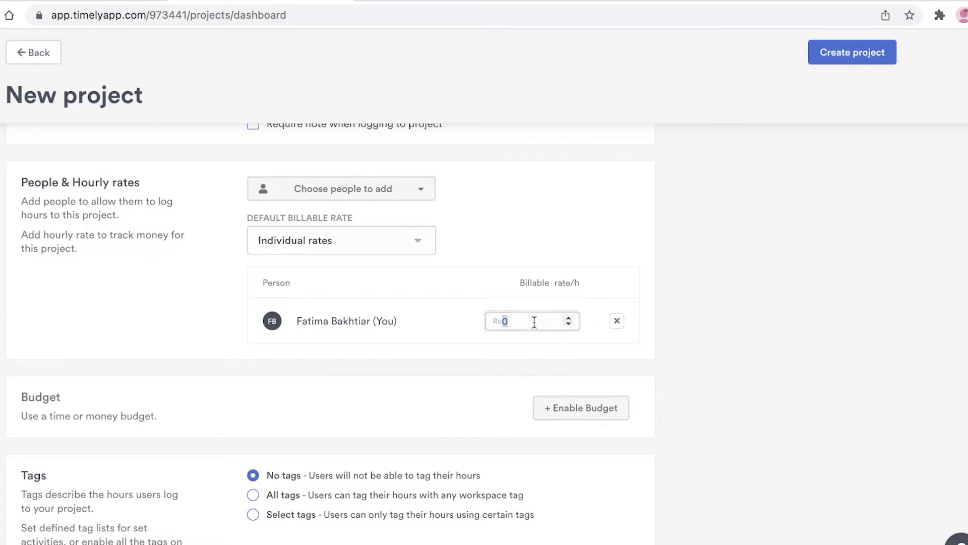
pyautogui.write('12')
pyautogui.click(708, 253)
# Step: Enable a project budget of the Money budget type with an amount of Rs 1000 and a Weekly interval
pyautogui.scroll(-1, 709, 252)
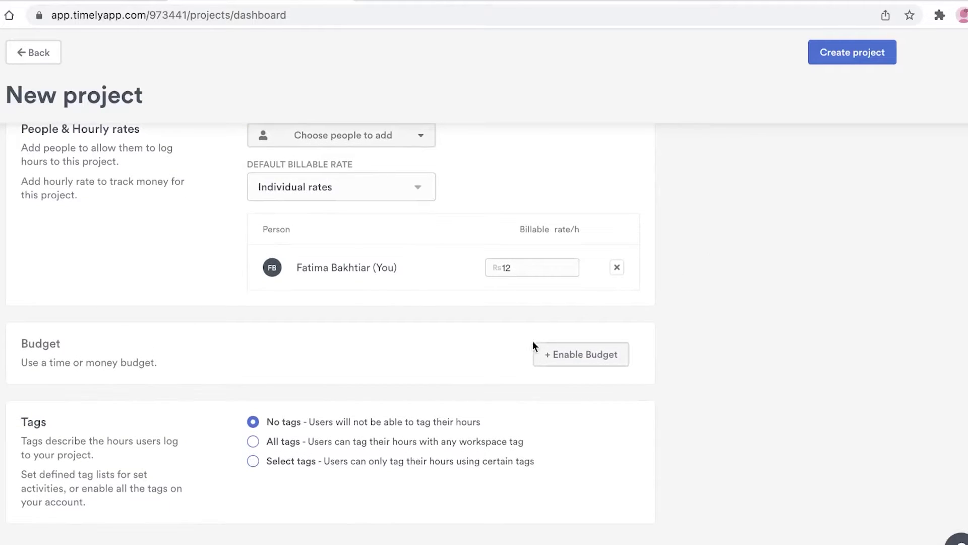
pyautogui.click(581, 354)
pyautogui.click(653, 292)
pyautogui.click(551, 359)
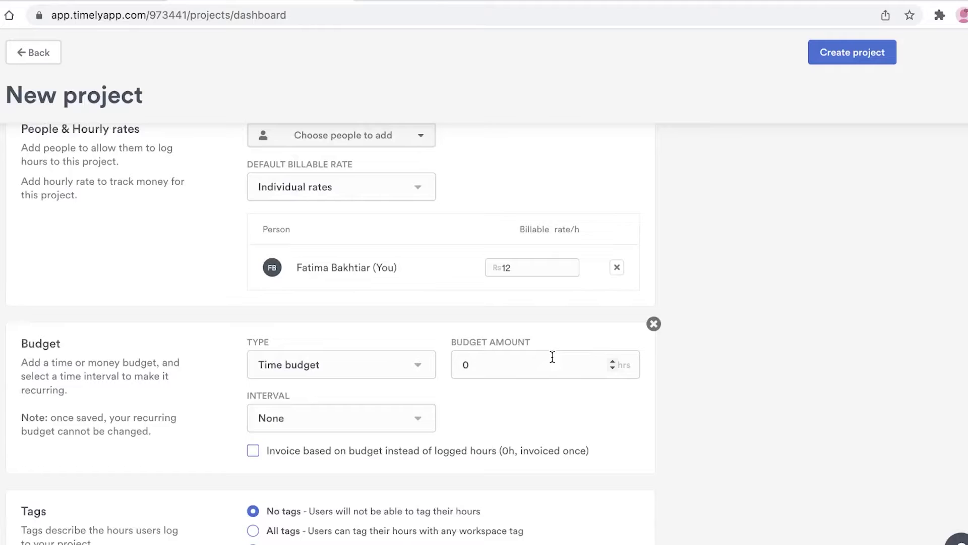
pyautogui.click(338, 365)
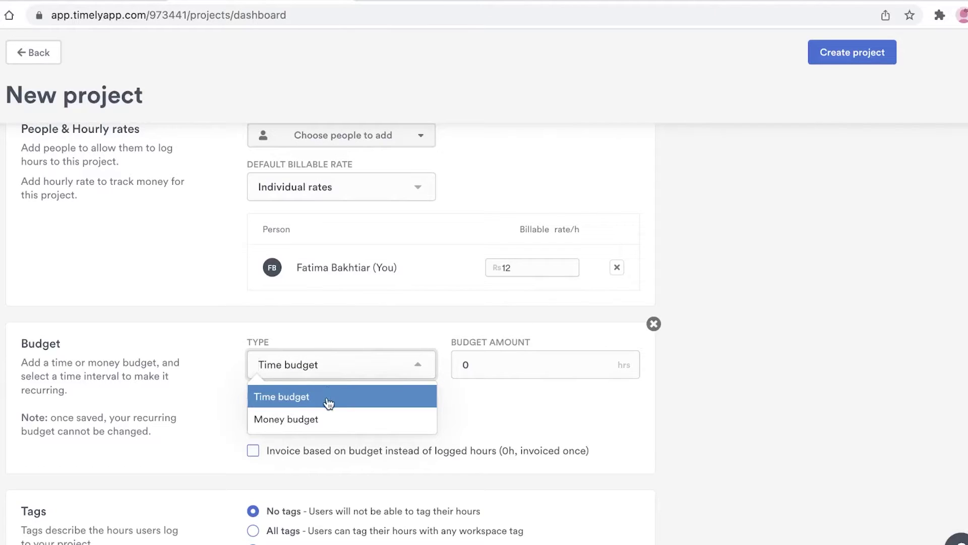
pyautogui.click(327, 420)
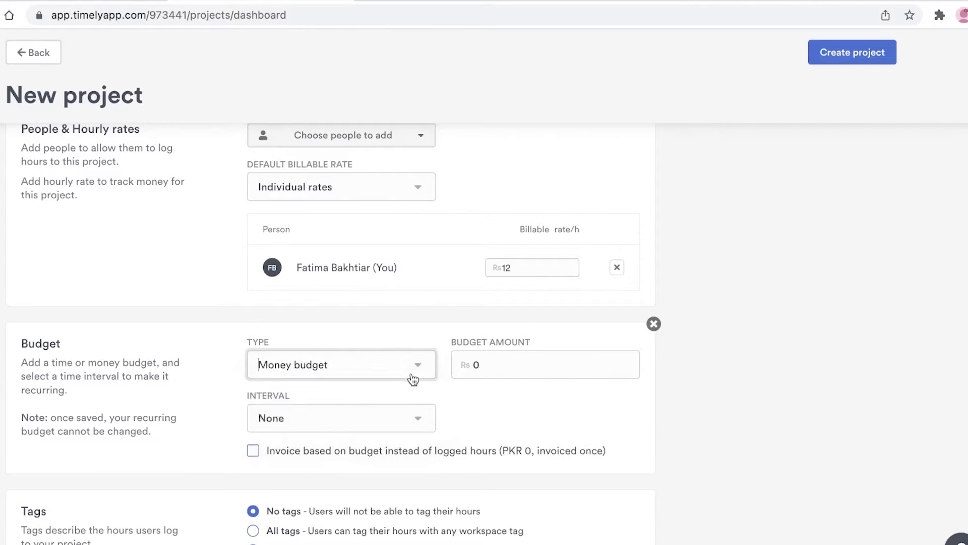
pyautogui.click(487, 364)
pyautogui.write('1000')
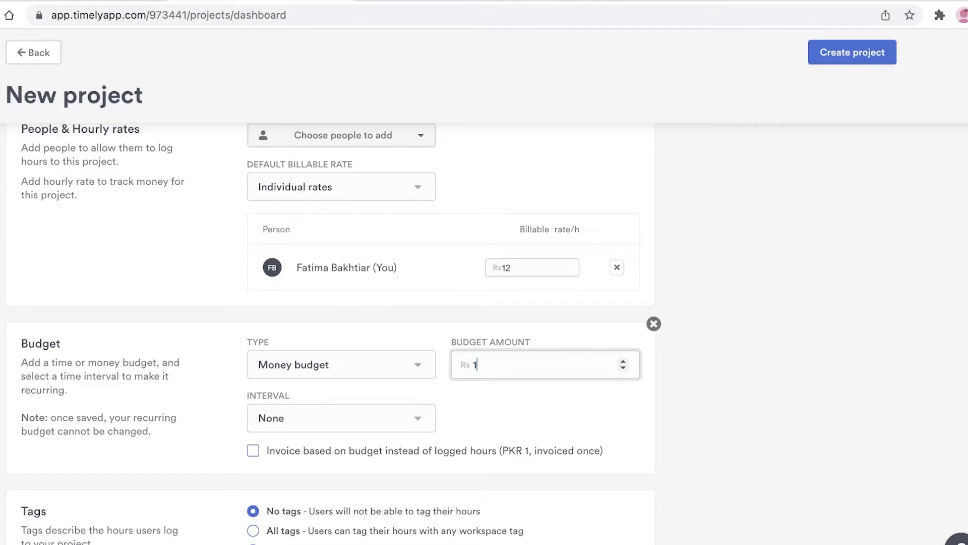
pyautogui.click(848, 371)
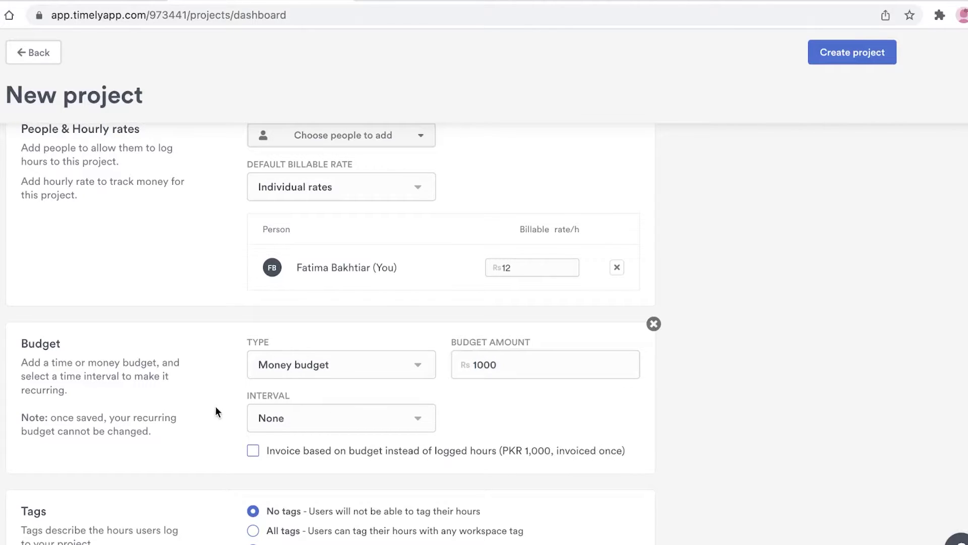
pyautogui.click(299, 422)
pyautogui.click(288, 503)
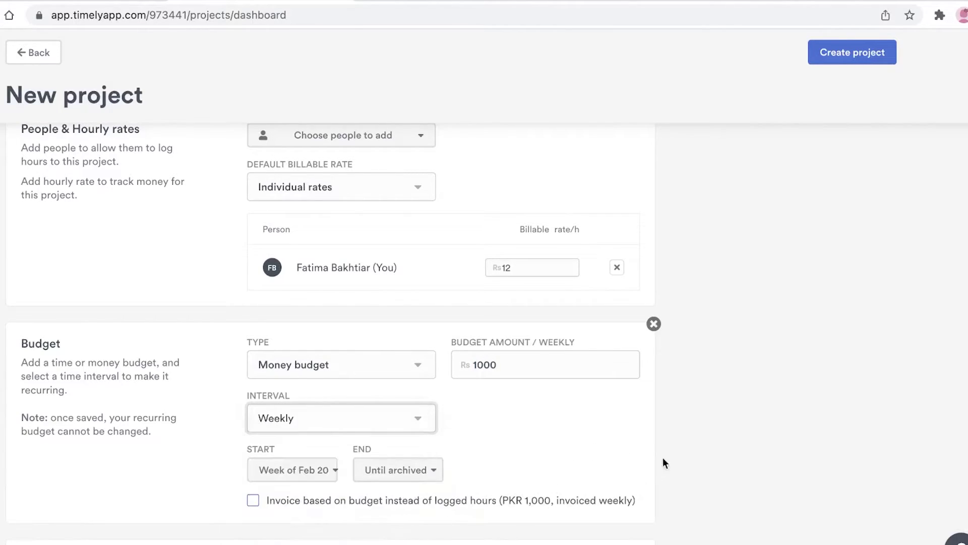
# Step: Look over the project form and remove the budget from the new project
pyautogui.scroll(-1, 790, 372)
pyautogui.scroll(-1, 784, 375)
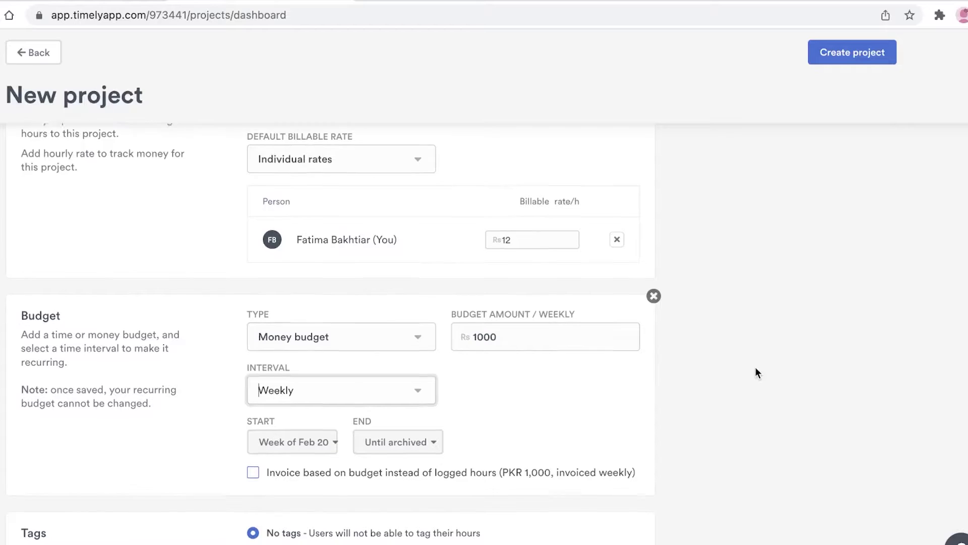
pyautogui.scroll(-3, 756, 369)
pyautogui.scroll(1, 706, 367)
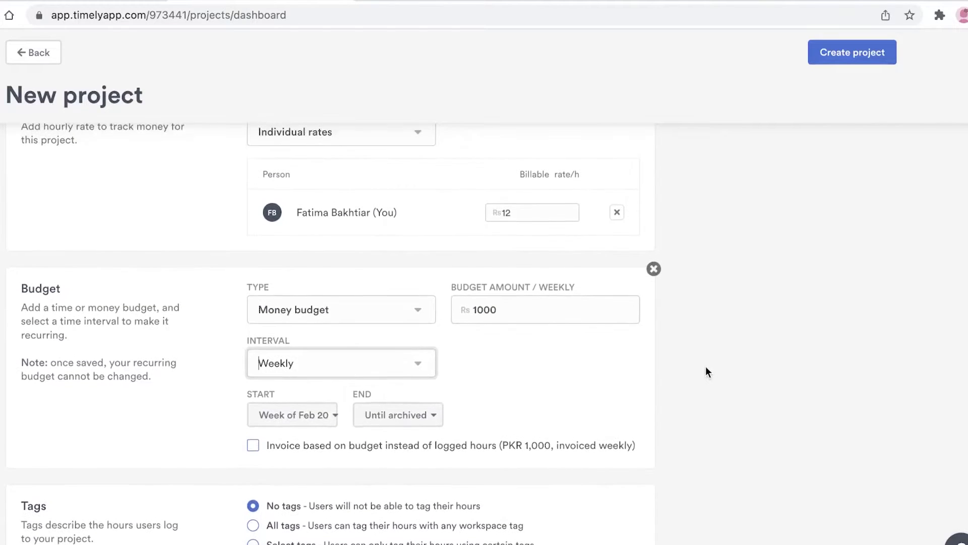
pyautogui.scroll(3, 732, 331)
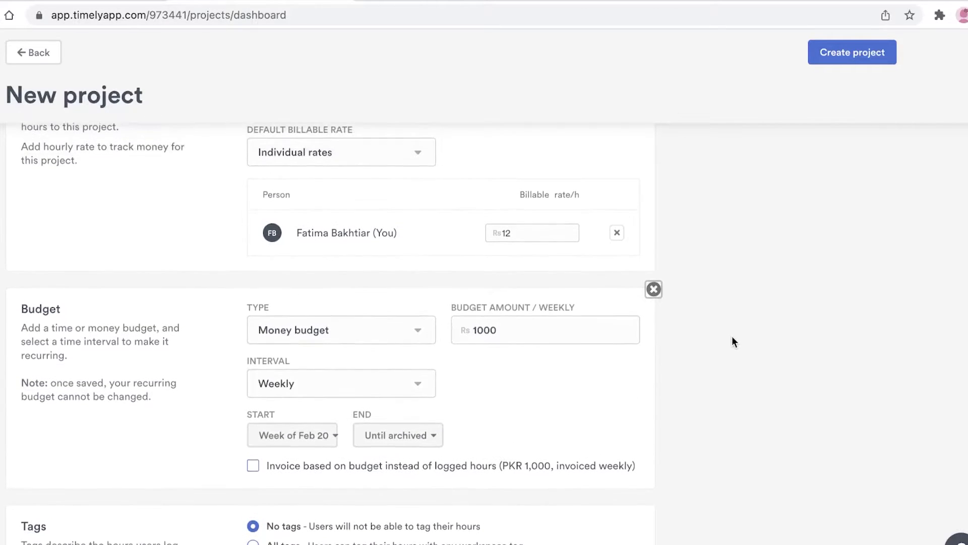
pyautogui.scroll(-8, 704, 350)
pyautogui.scroll(15, 704, 350)
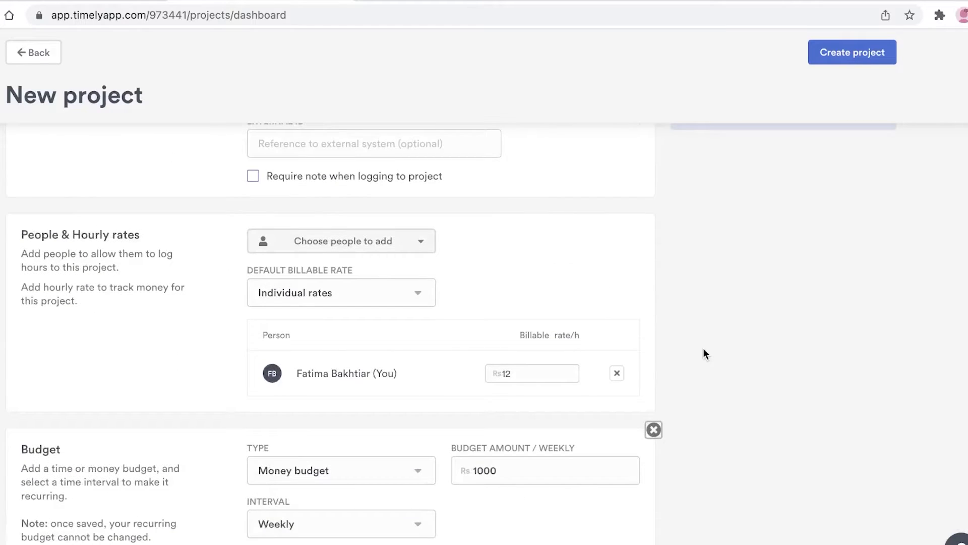
pyautogui.scroll(-2, 704, 351)
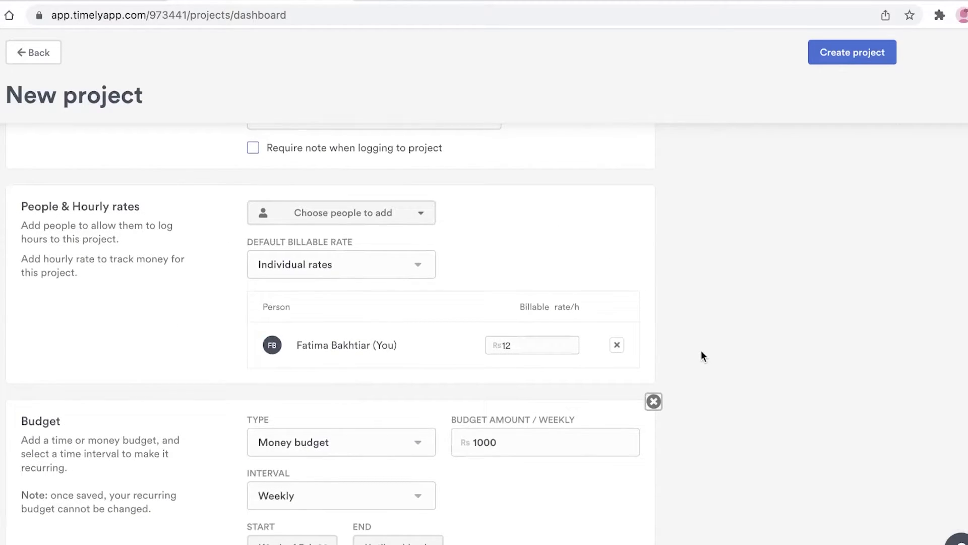
pyautogui.scroll(-5, 701, 353)
pyautogui.click(654, 185)
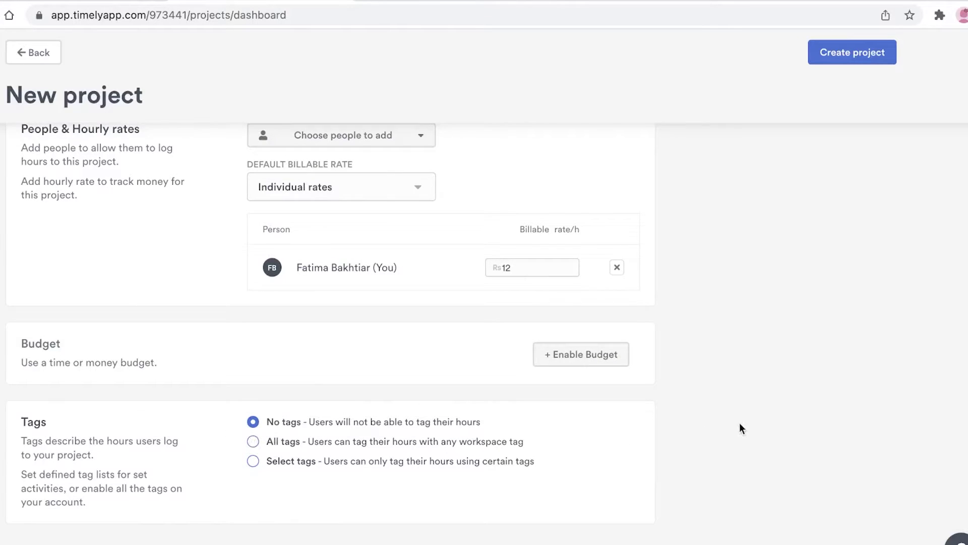
# Step: Examine the All tags option, choose Select tags for the project and require at least one tag to be added to an hour
pyautogui.click(300, 442)
pyautogui.scroll(-10, 378, 459)
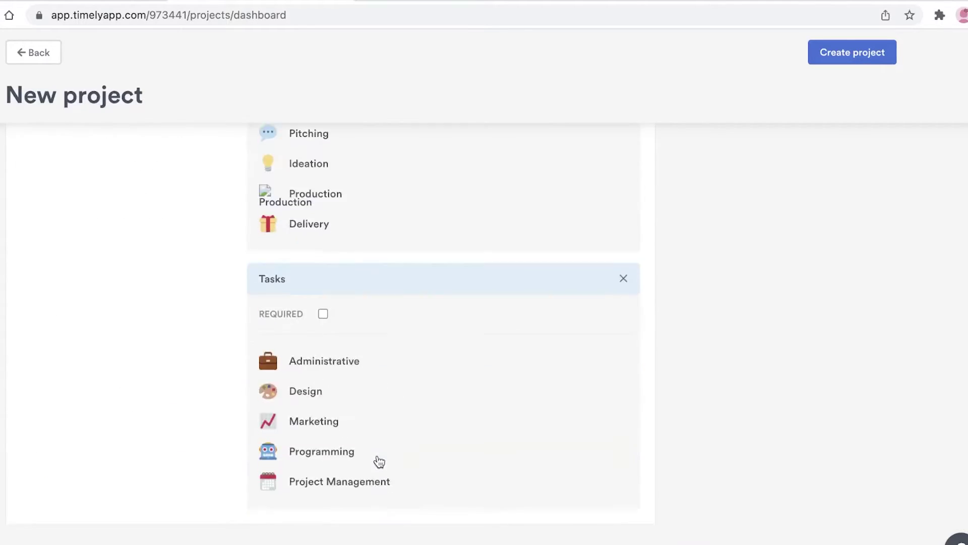
pyautogui.scroll(5, 378, 460)
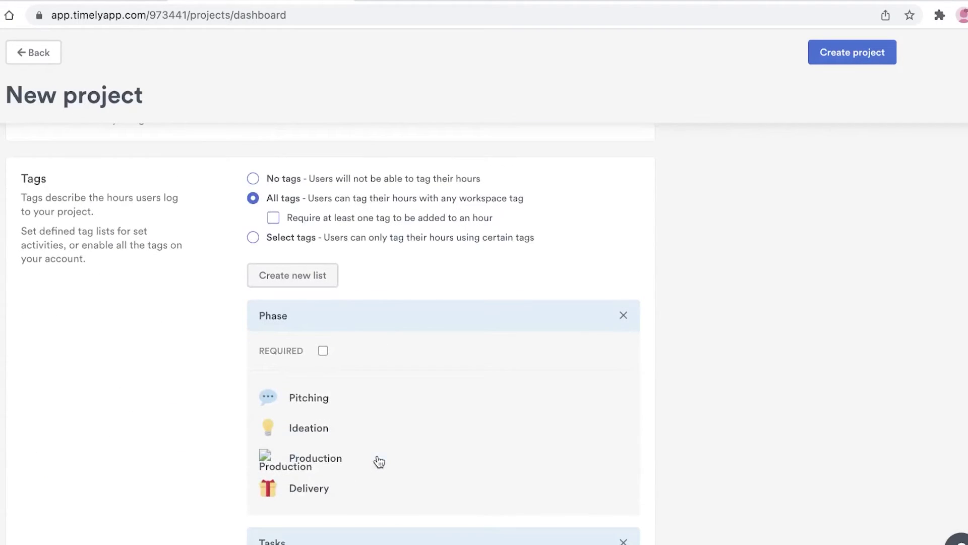
pyautogui.click(415, 237)
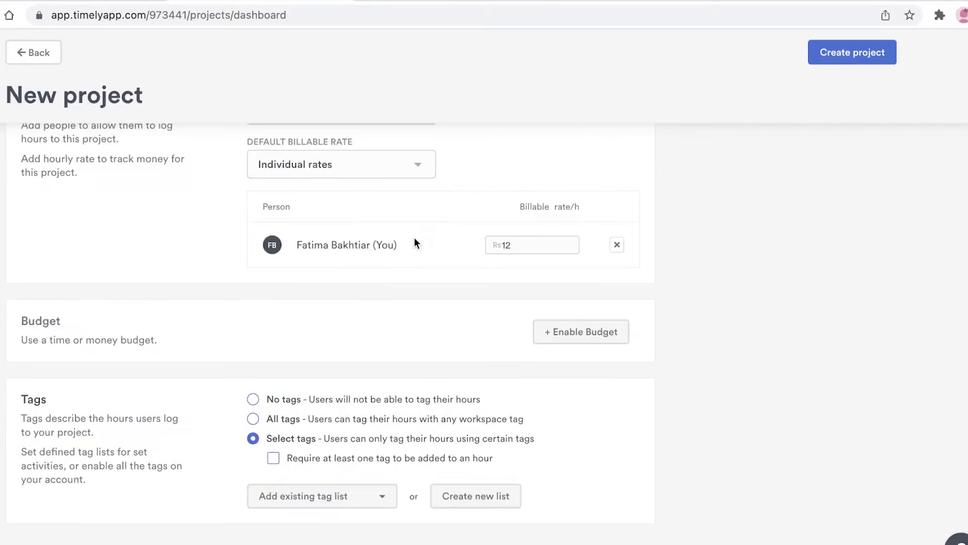
pyautogui.click(361, 468)
pyautogui.click(326, 421)
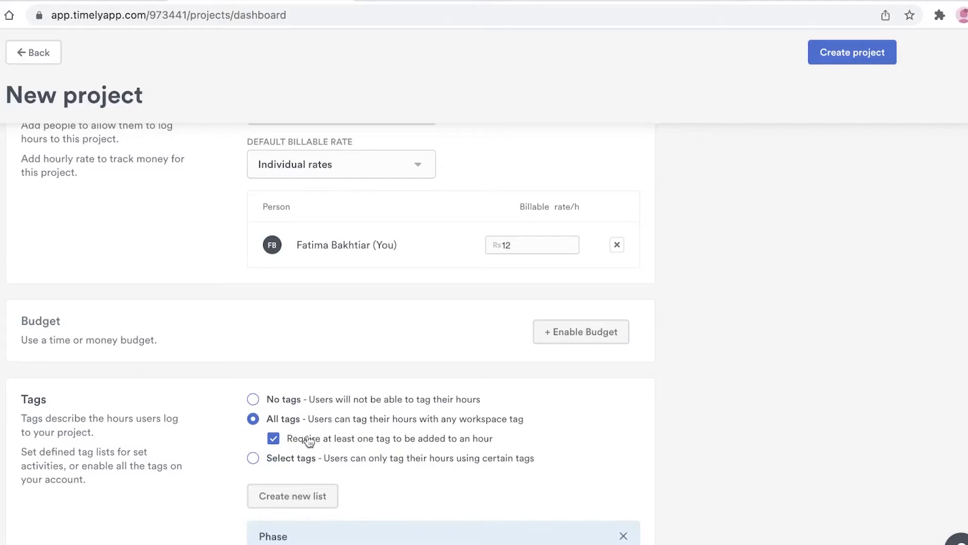
pyautogui.click(287, 459)
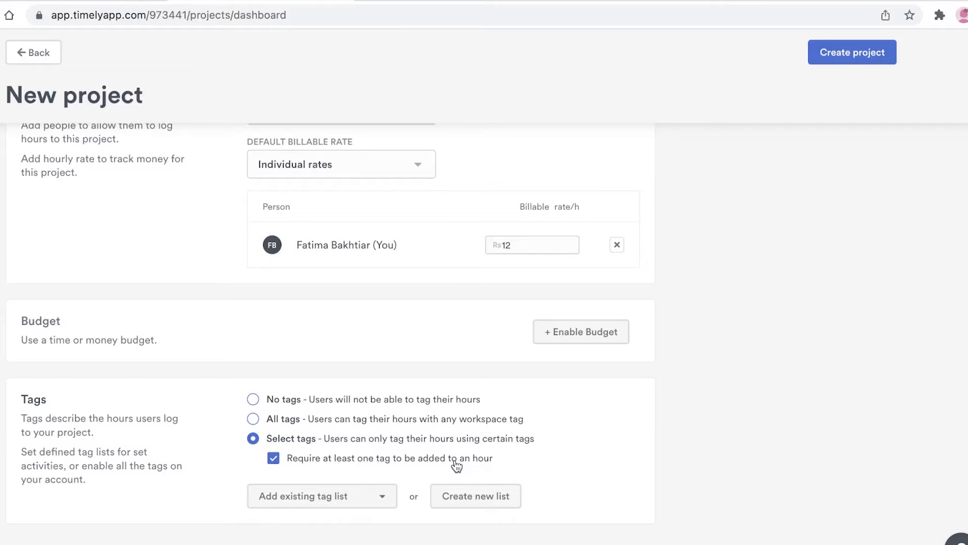
# Step: Add the existing Tasks tag list to the project and create the Bowtie Sales project
pyautogui.click(383, 496)
pyautogui.click(361, 496)
pyautogui.click(359, 497)
pyautogui.click(278, 453)
pyautogui.click(906, 388)
pyautogui.scroll(-3, 905, 404)
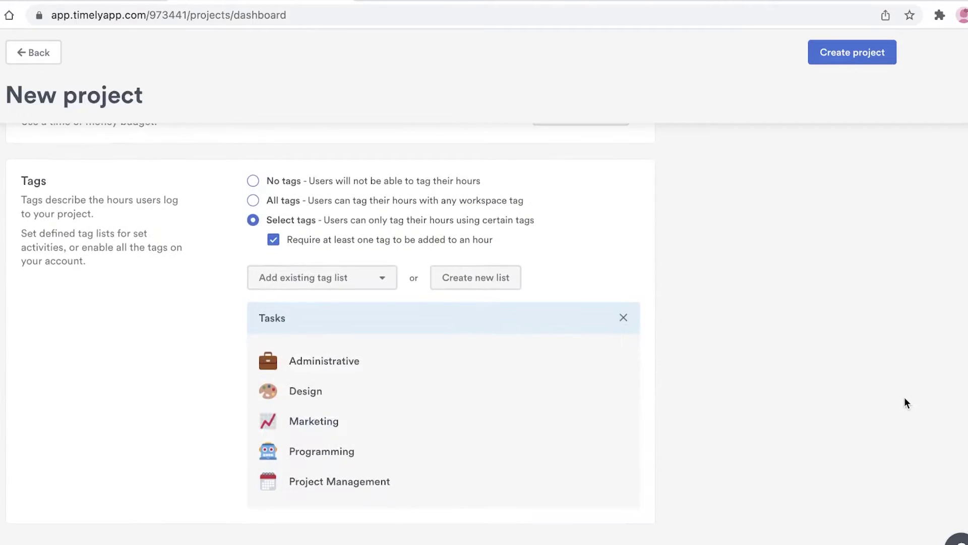
pyautogui.scroll(10, 778, 487)
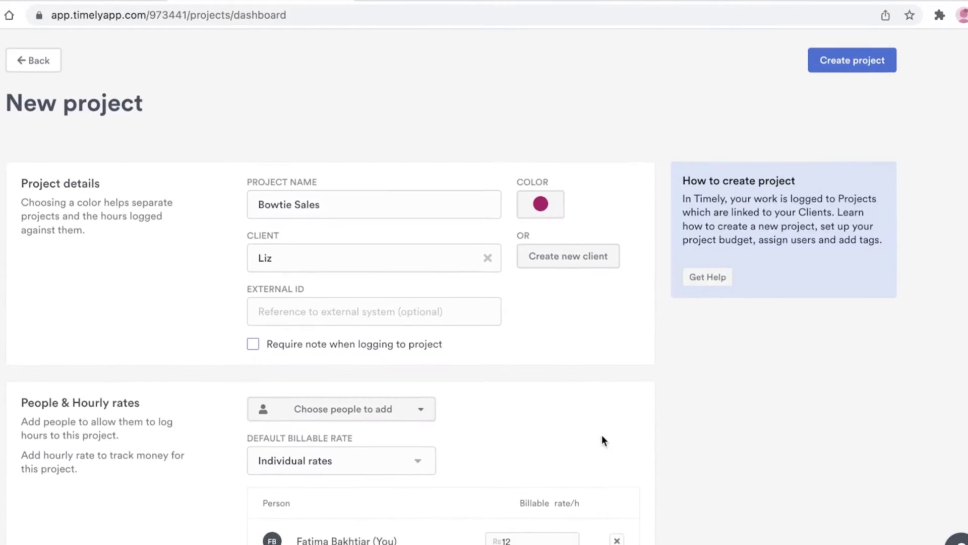
pyautogui.click(853, 64)
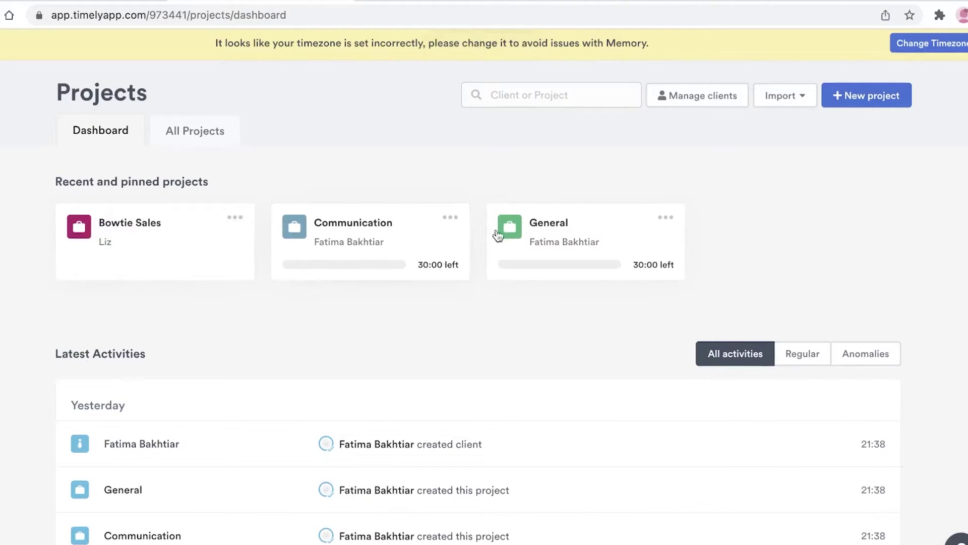
# Step: Pin the Communication project to the dashboard, and delete that project
pyautogui.click(462, 225)
pyautogui.click(436, 350)
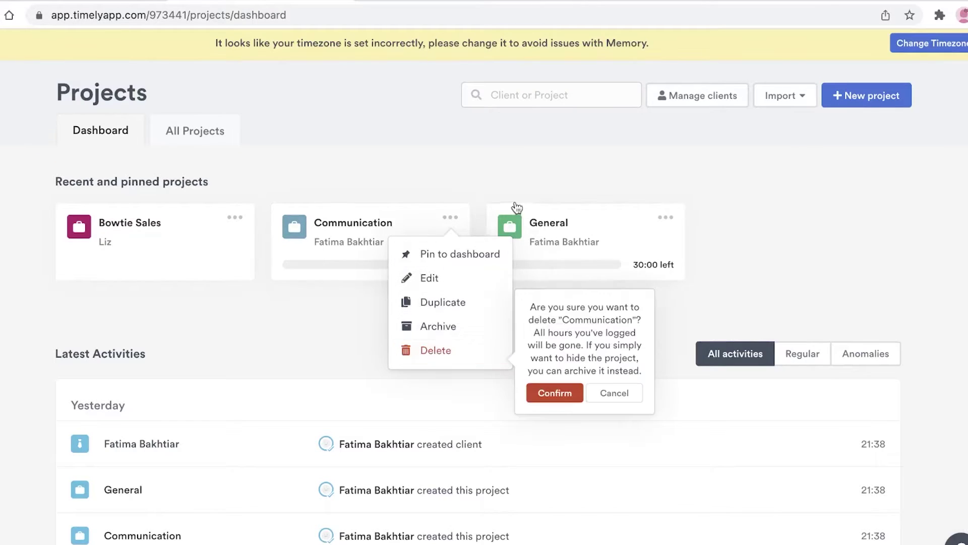
pyautogui.click(460, 254)
pyautogui.click(235, 218)
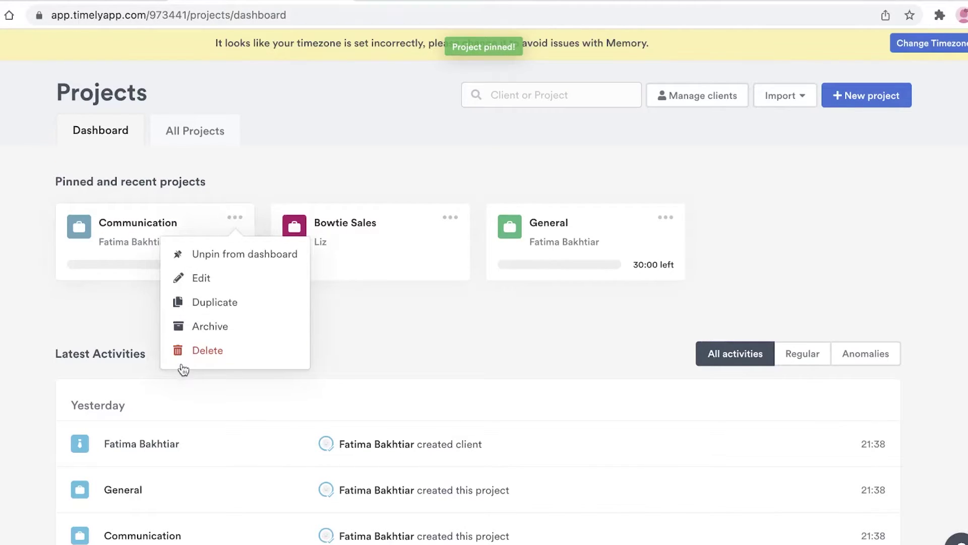
pyautogui.click(204, 352)
pyautogui.click(353, 392)
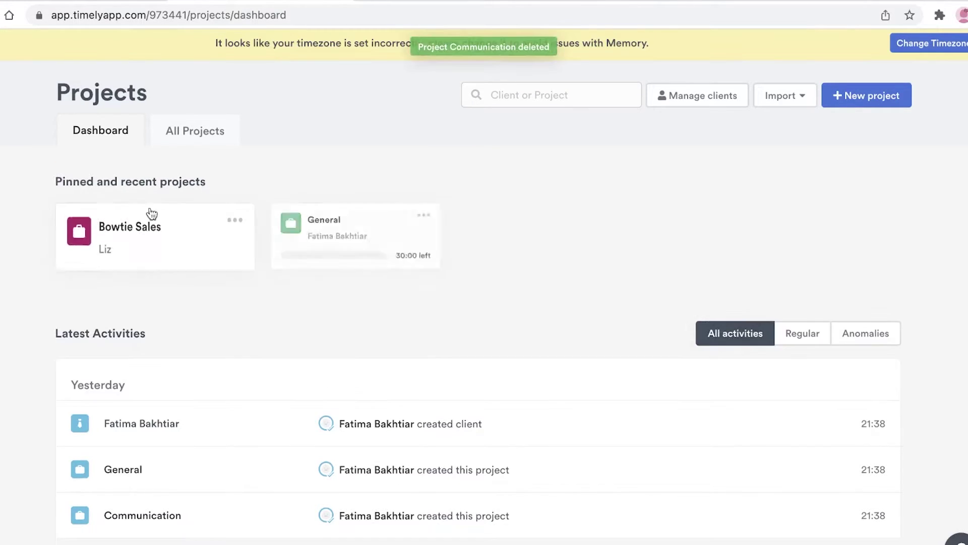
# Step: Open the Bowtie Sales project and examine its logged, unbilled and planned totals on the Status page
pyautogui.click(100, 237)
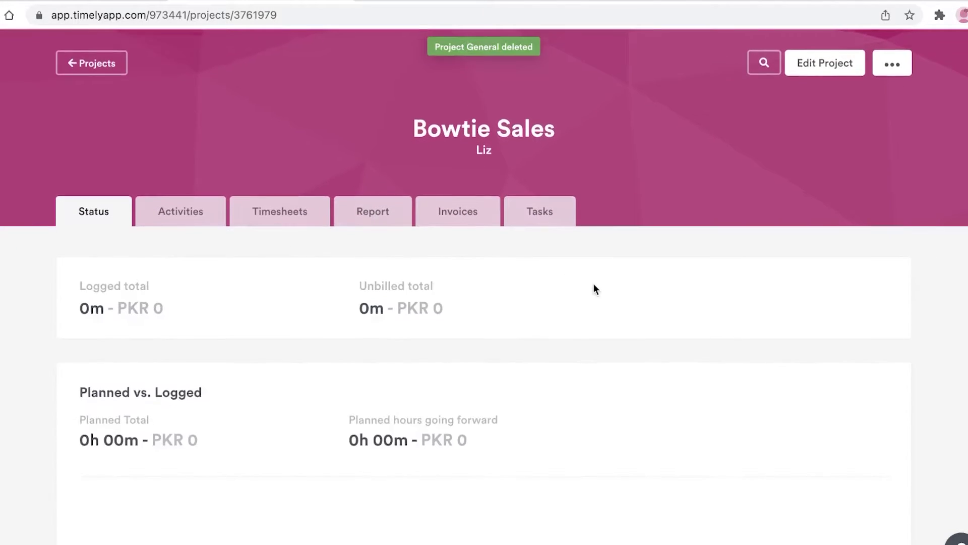
pyautogui.scroll(-9, 594, 283)
pyautogui.scroll(9, 473, 295)
pyautogui.scroll(-6, 607, 257)
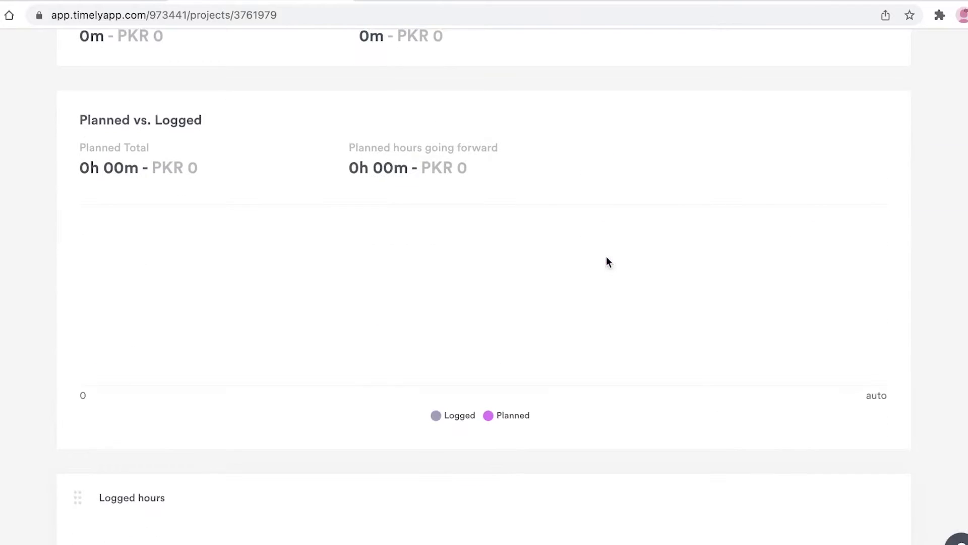
pyautogui.scroll(2, 404, 234)
pyautogui.scroll(4, 404, 234)
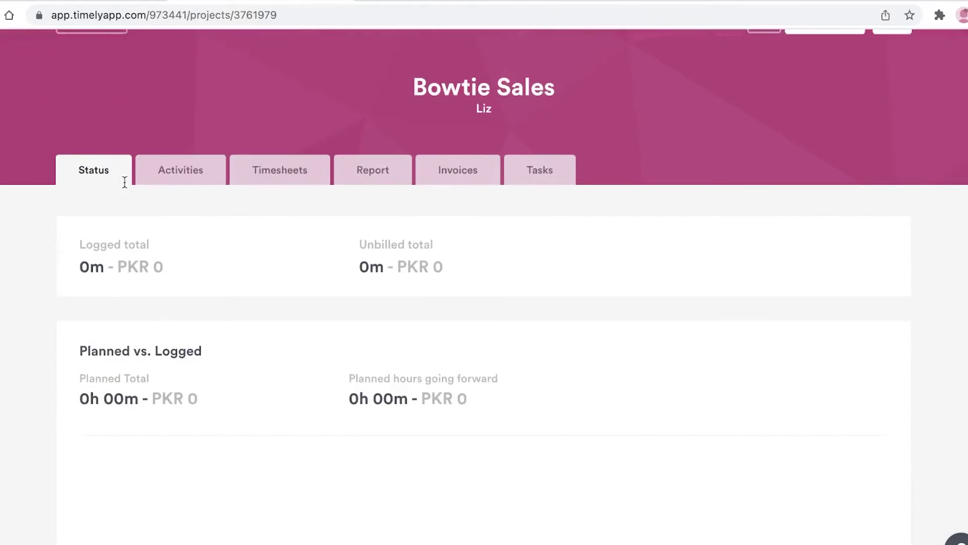
# Step: Look through the Bowtie Sales project's Activities, Timesheets, Report, Invoices and Tasks pages
pyautogui.click(168, 174)
pyautogui.click(261, 216)
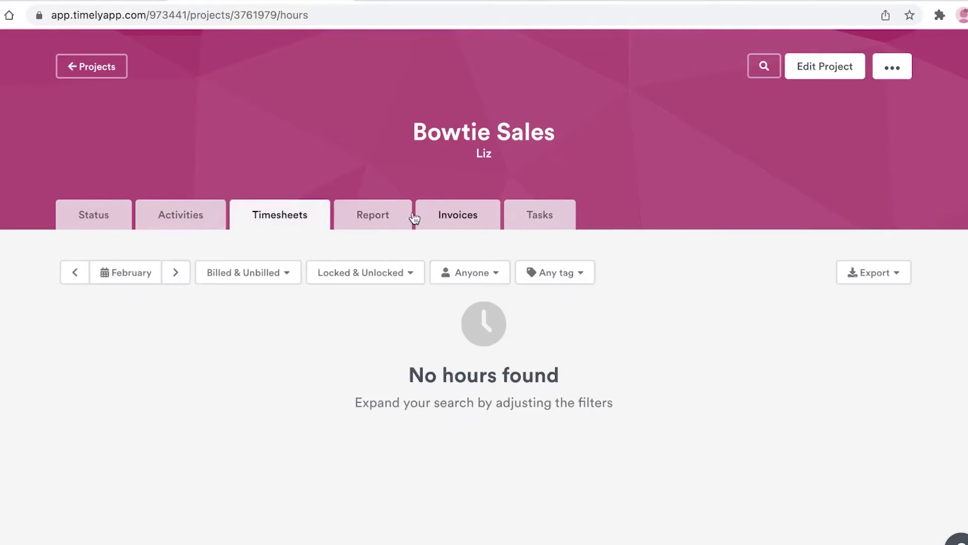
pyautogui.click(397, 215)
pyautogui.click(478, 220)
pyautogui.click(538, 217)
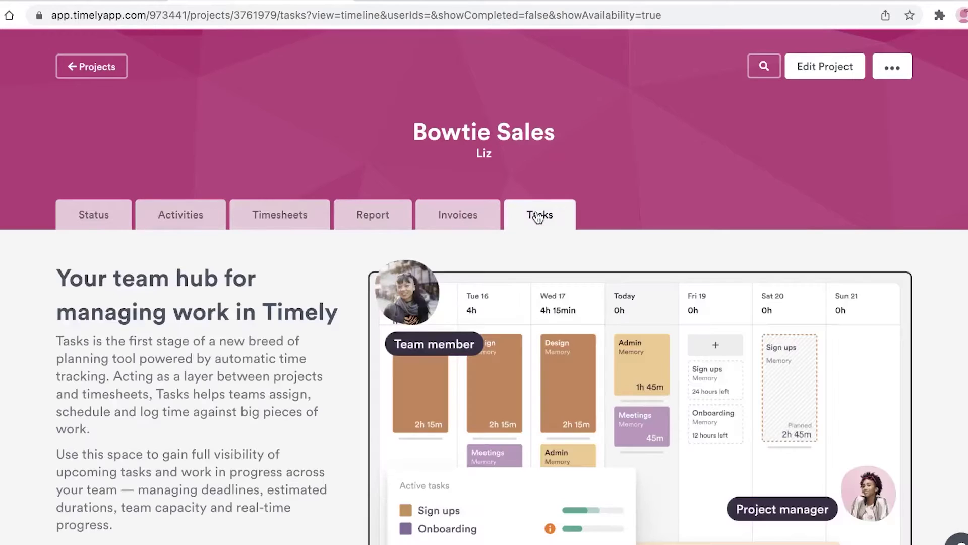
# Step: Revisit the Bowtie Sales project's Tasks, Timesheets and Activities pages, and examine the Status page down to its Tags section
pyautogui.scroll(-2, 539, 218)
pyautogui.scroll(2, 454, 237)
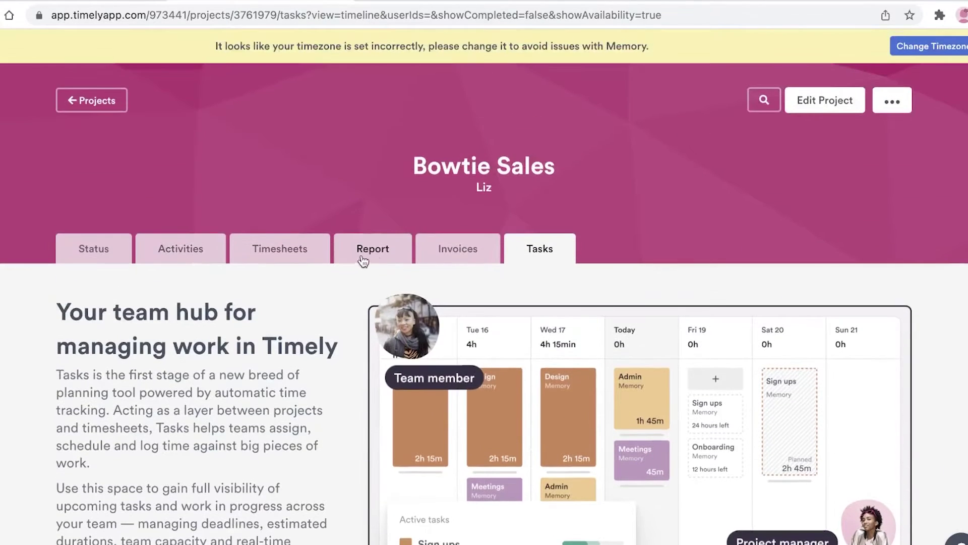
pyautogui.click(298, 247)
pyautogui.click(160, 247)
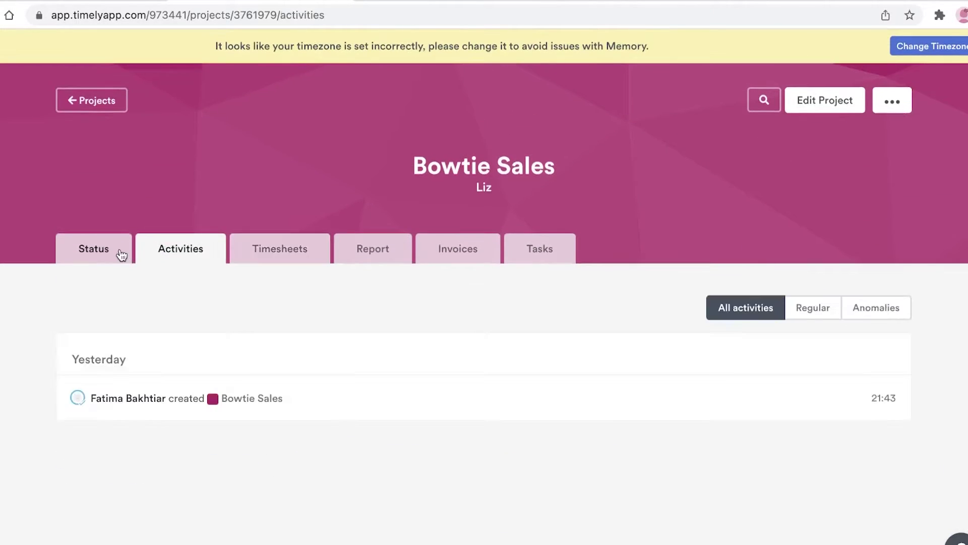
pyautogui.click(117, 252)
pyautogui.scroll(-5, 112, 260)
pyautogui.scroll(5, 71, 242)
pyautogui.scroll(-10, 101, 278)
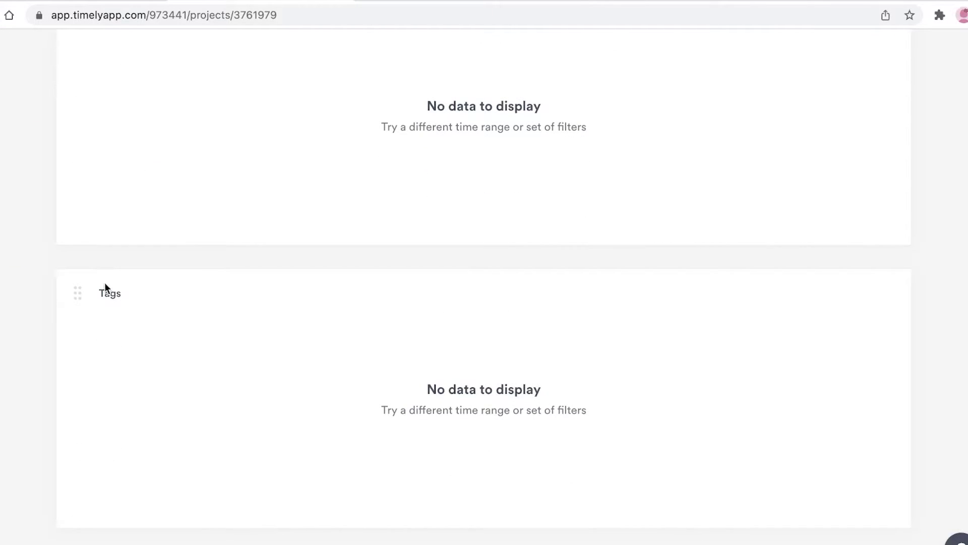
pyautogui.scroll(10, 104, 282)
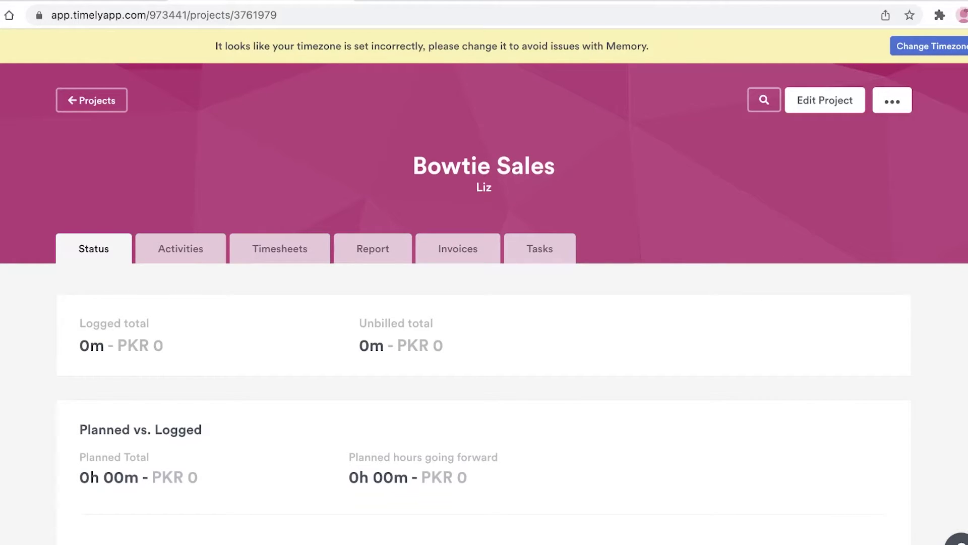
# Step: Open the workspace's Tasks area and start the free 14-day Tasks trial
pyautogui.click(25, 167)
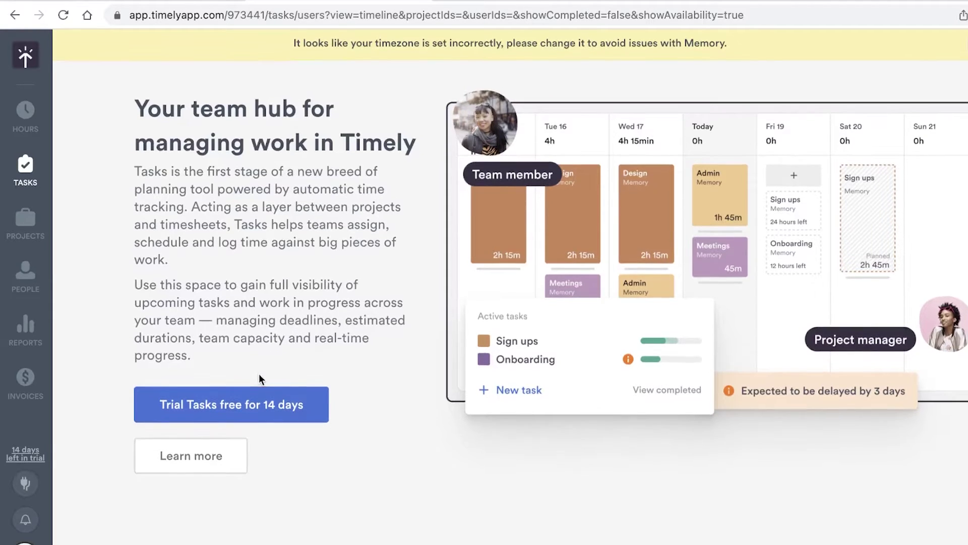
pyautogui.click(248, 398)
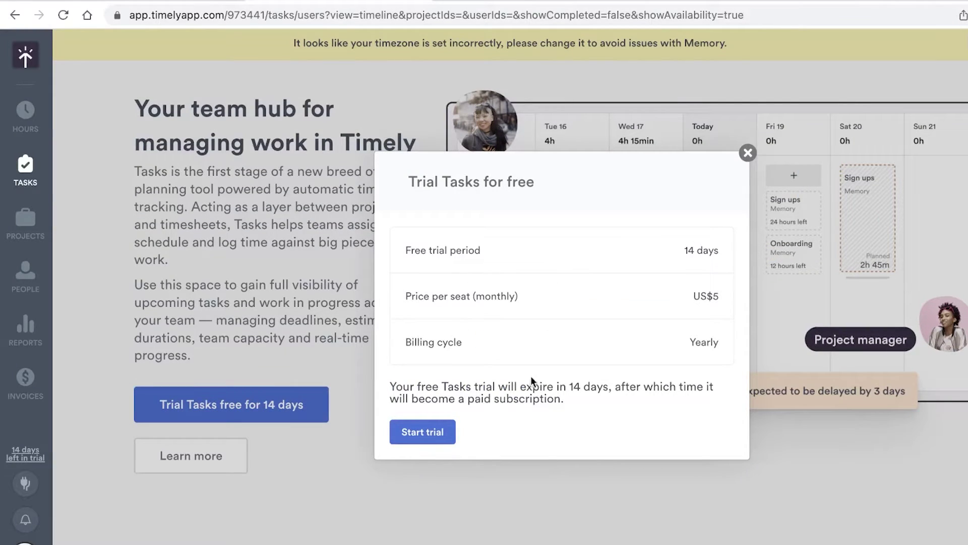
pyautogui.click(441, 437)
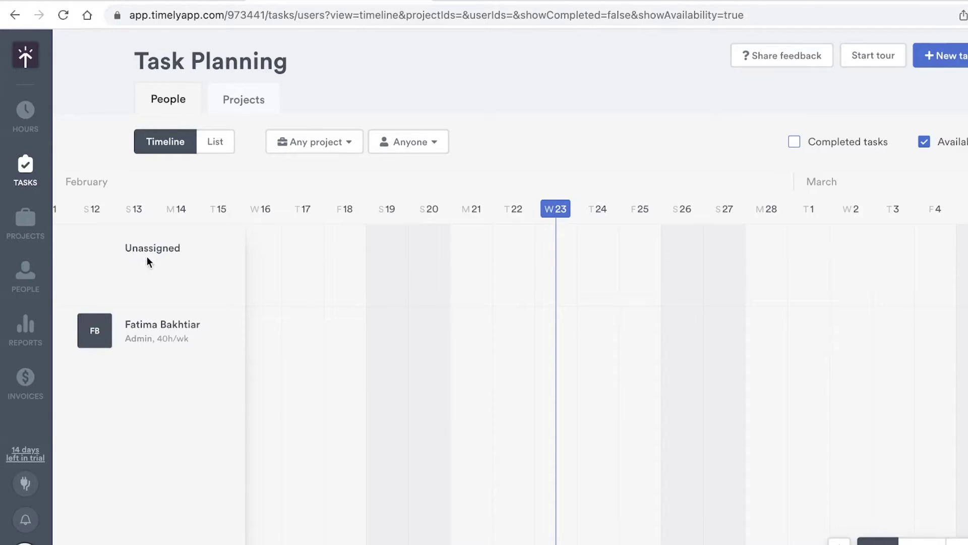
# Step: Start a new unassigned task due 1 Mar titled Contact suppliers and assign it to the Bowtie Sales project
pyautogui.click(817, 256)
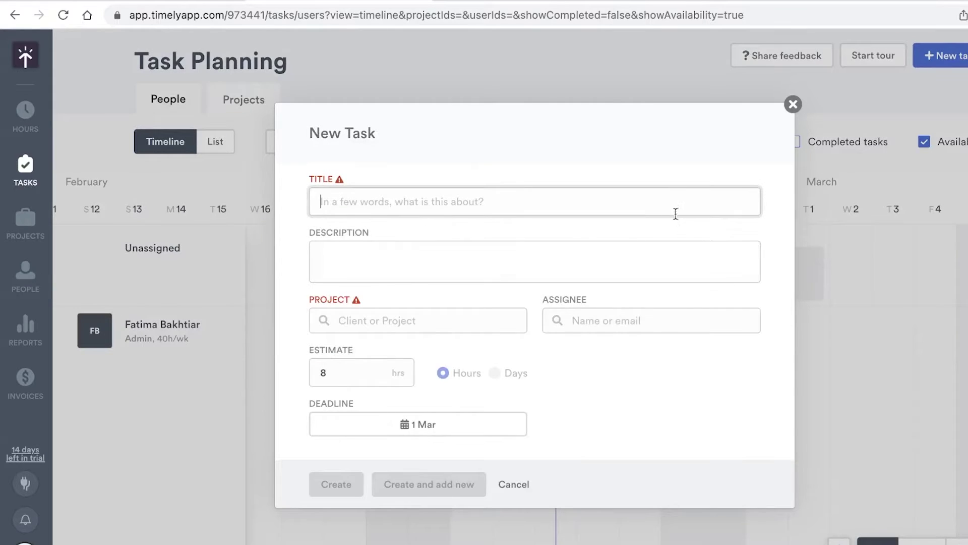
pyautogui.write('s')
pyautogui.press('BackSpace')
pyautogui.write('Contact suppliers')
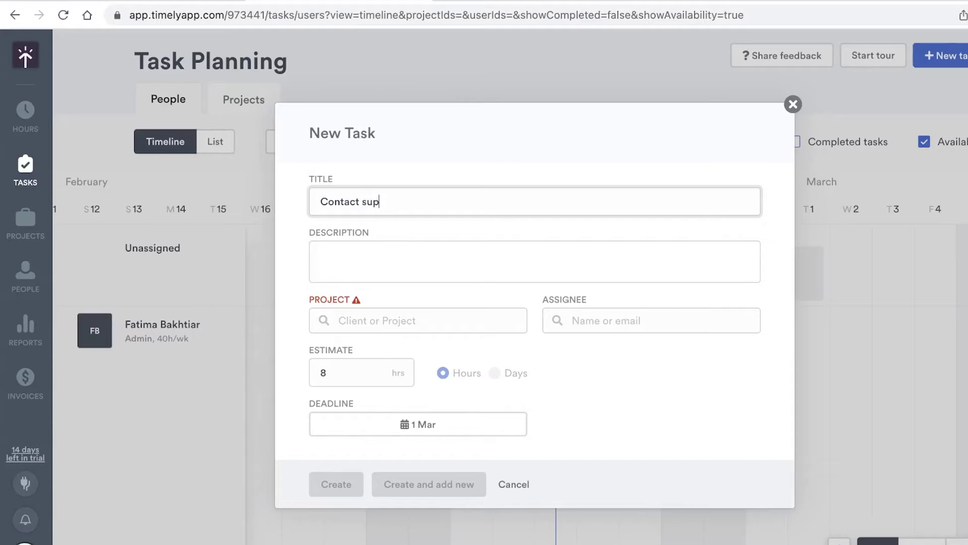
pyautogui.click(457, 273)
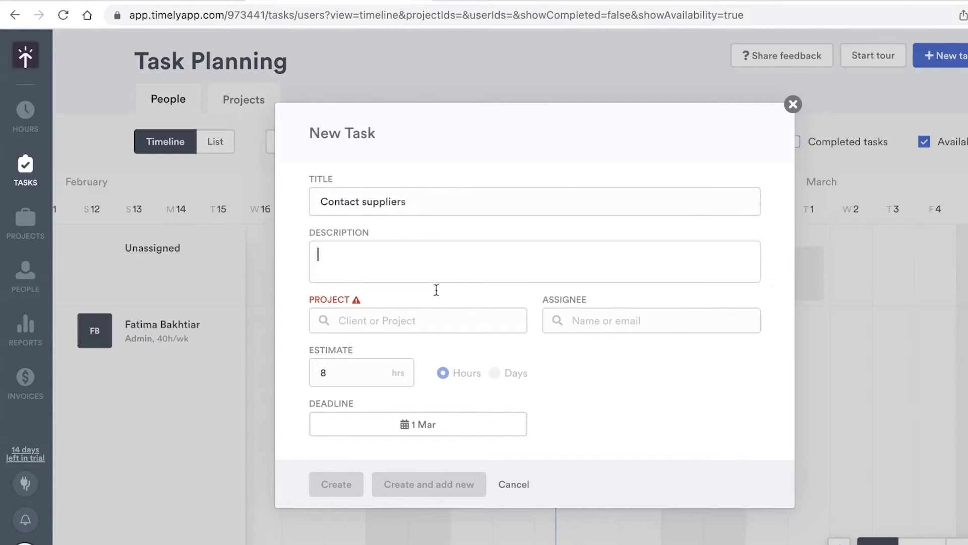
pyautogui.click(428, 324)
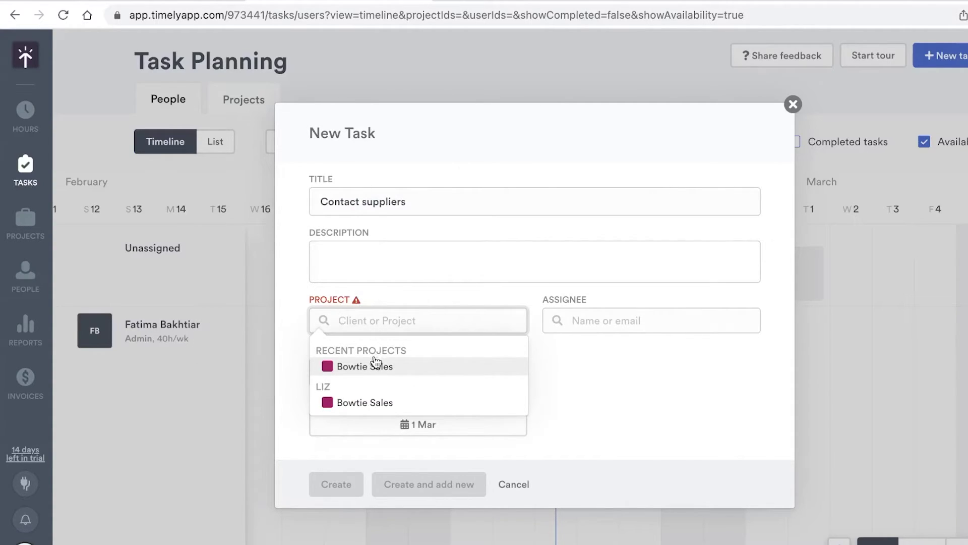
pyautogui.click(357, 364)
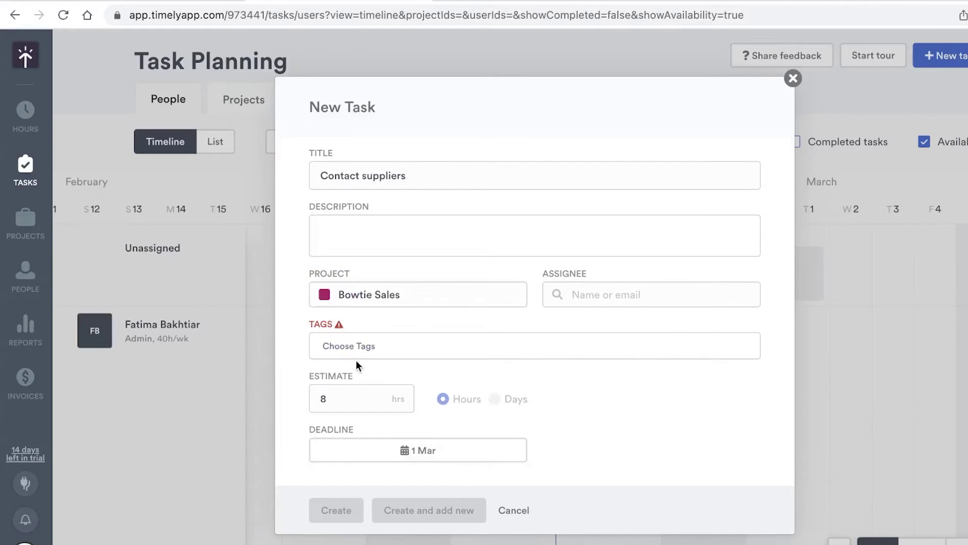
# Step: Look at the available assignees without choosing one, and tag the task as Administrative
pyautogui.click(609, 302)
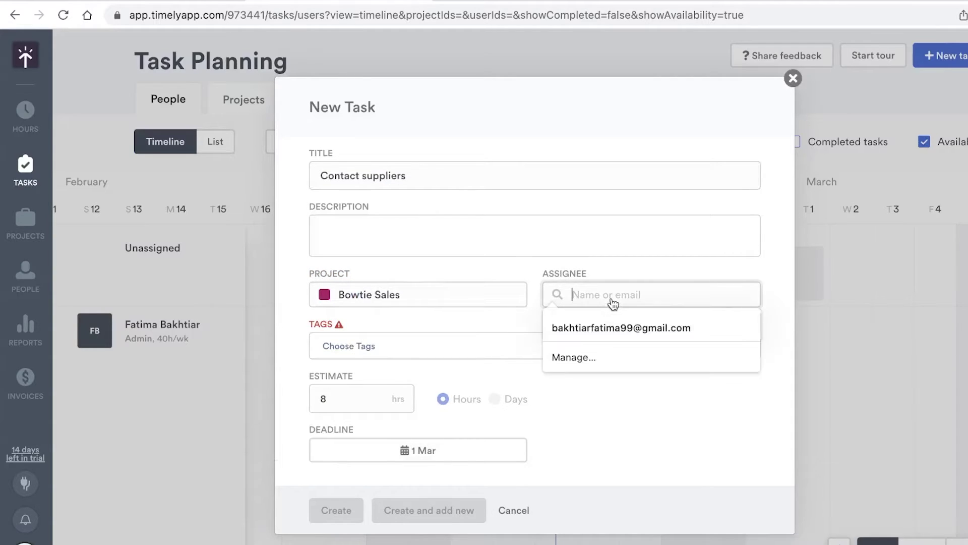
pyautogui.click(601, 275)
pyautogui.click(581, 295)
pyautogui.click(447, 343)
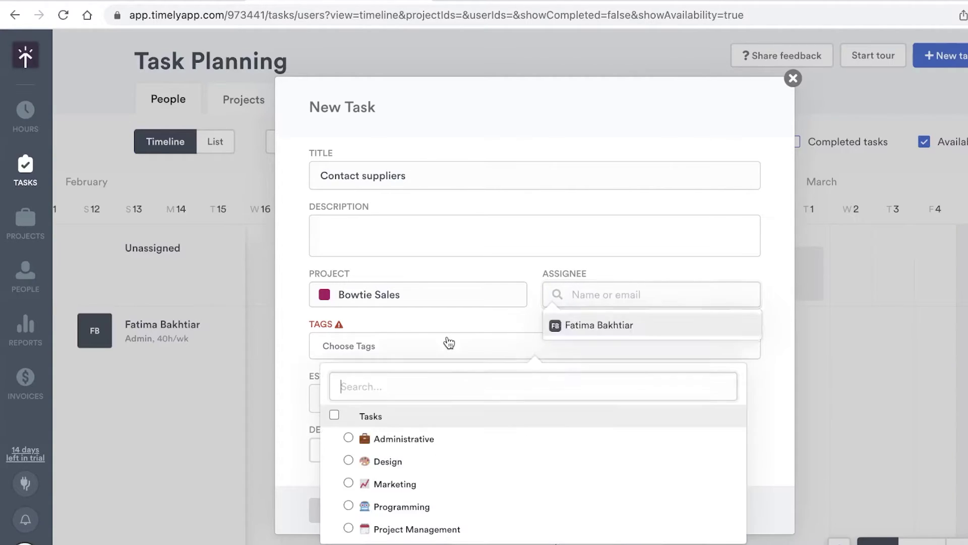
pyautogui.click(510, 369)
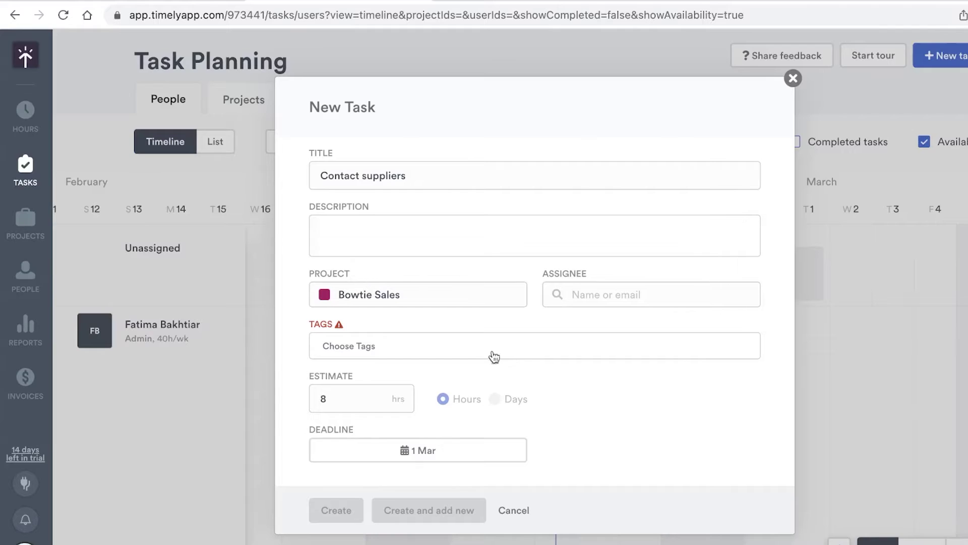
pyautogui.click(492, 355)
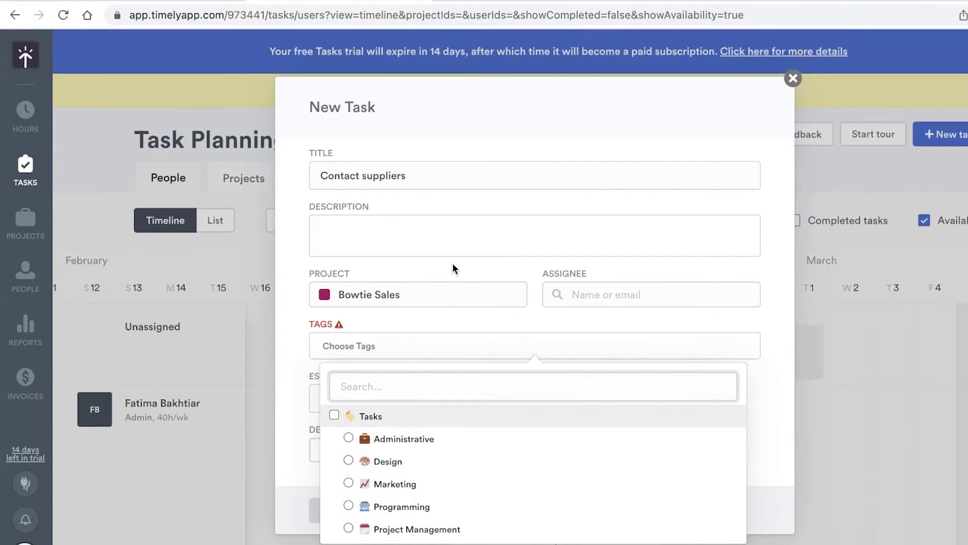
pyautogui.click(392, 447)
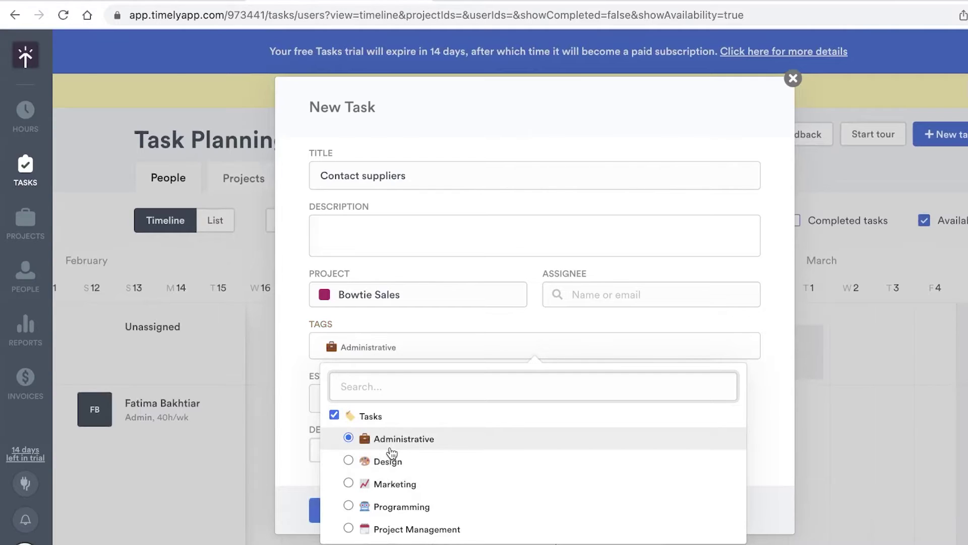
pyautogui.click(477, 347)
# Step: Set the task's estimate to 1 hour, create it, and view its details on the timeline
pyautogui.click(379, 395)
pyautogui.write('8')
pyautogui.moveTo(377, 402); pyautogui.dragTo(377, 402)
pyautogui.click(371, 396)
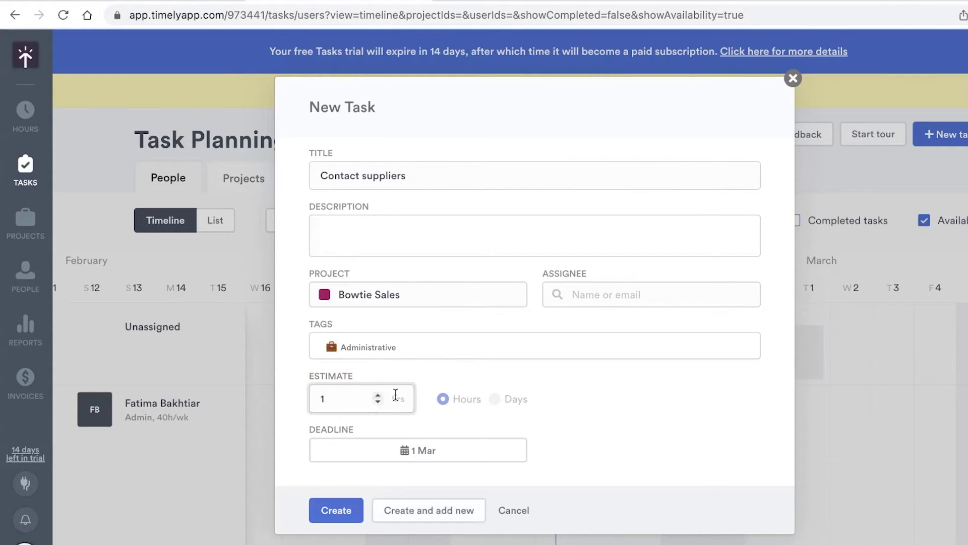
pyautogui.click(324, 509)
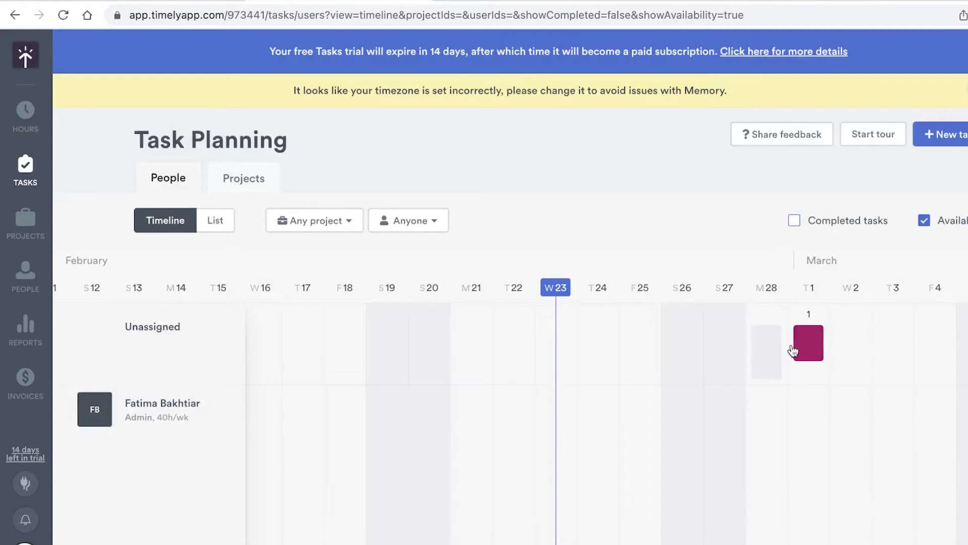
pyautogui.moveTo(817, 344)
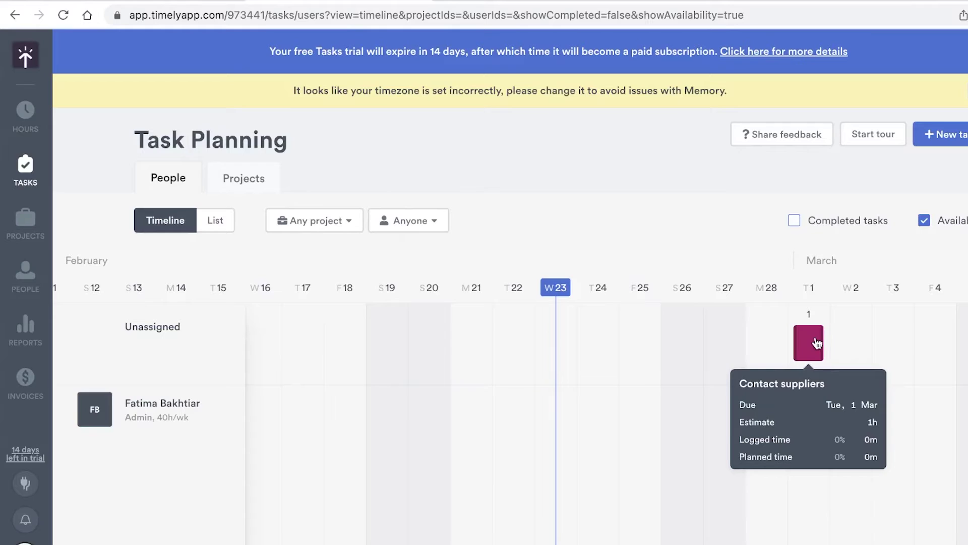
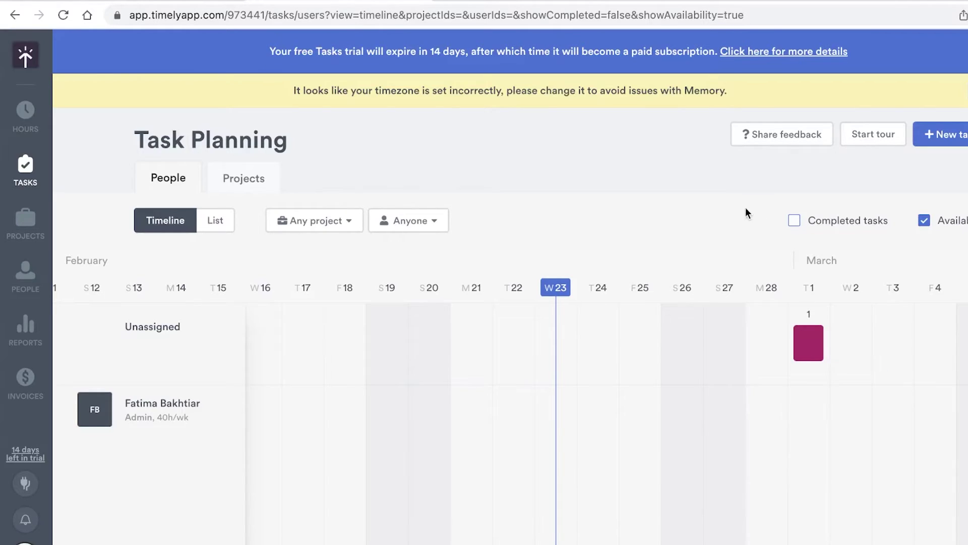
# Step: Show completed tasks on the Task Planning timeline, keeping availability displayed
pyautogui.click(864, 225)
pyautogui.click(852, 227)
pyautogui.click(851, 227)
pyautogui.click(818, 227)
pyautogui.click(816, 223)
pyautogui.click(923, 222)
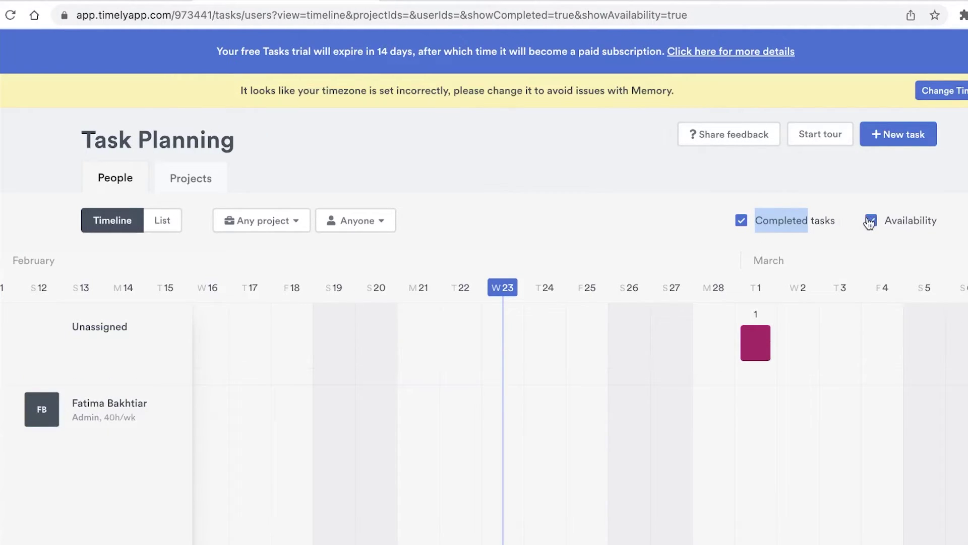
pyautogui.click(843, 216)
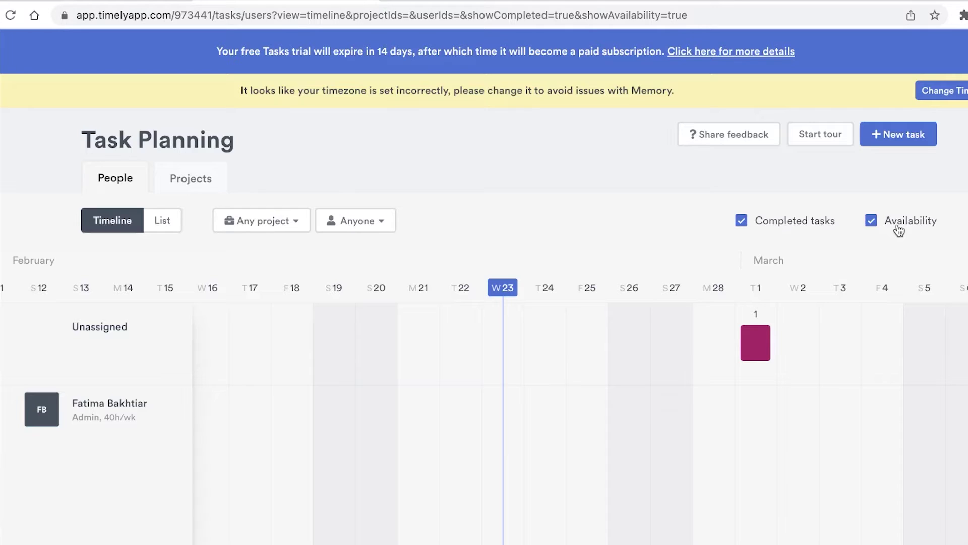
# Step: Switch the Task Planning people view from timeline to list
pyautogui.scroll(-1, 330, 406)
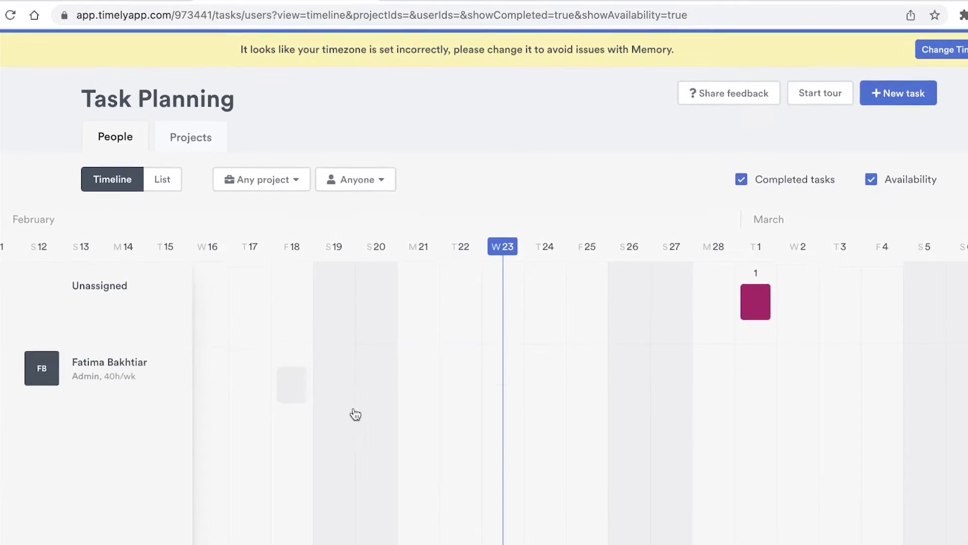
pyautogui.click(163, 180)
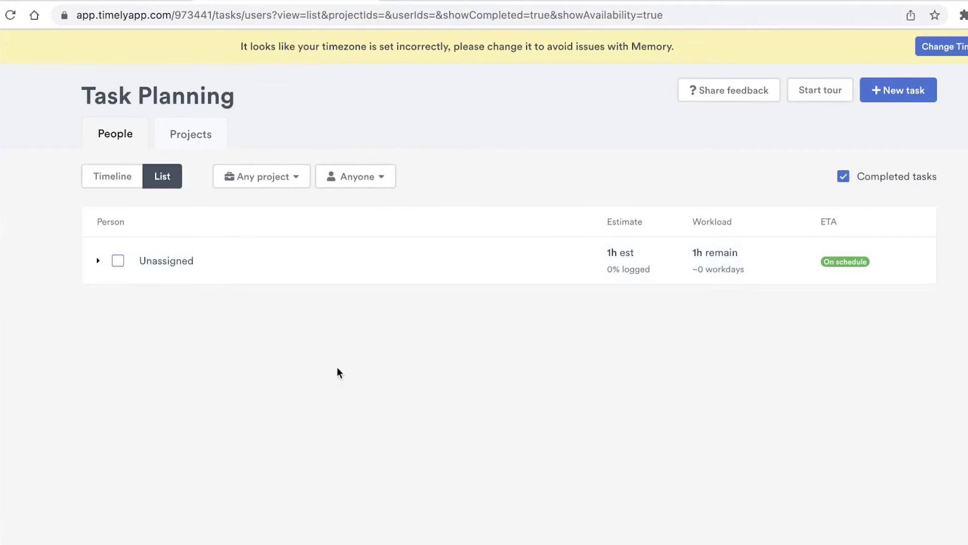
pyautogui.scroll(-1, 328, 343)
# Step: Filter the task list by all of the client's projects, clear that filter, and view the person filter's options
pyautogui.click(253, 162)
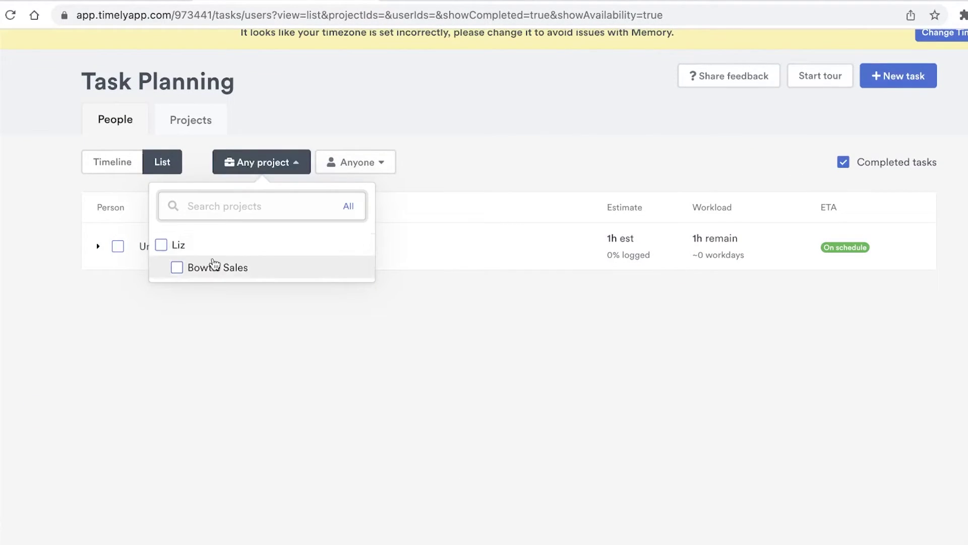
pyautogui.click(184, 248)
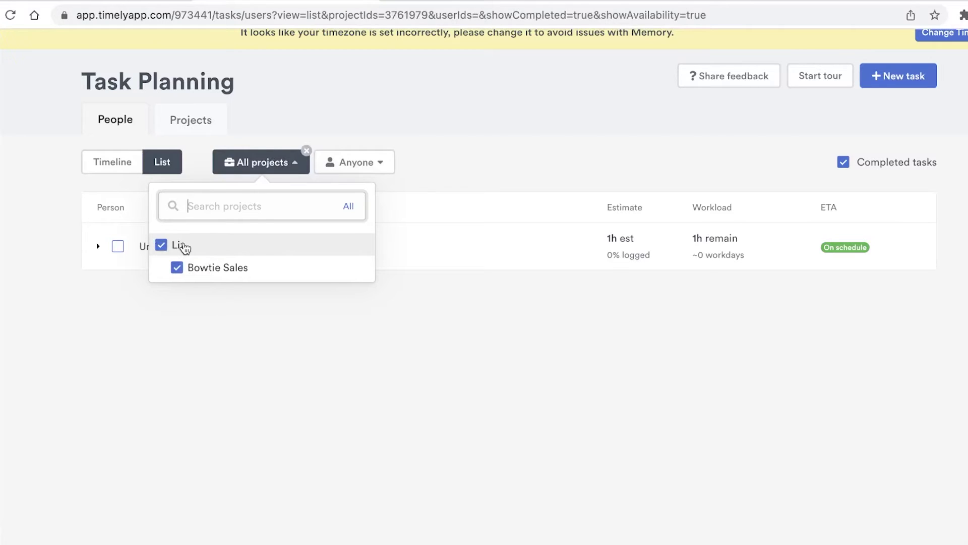
pyautogui.click(306, 150)
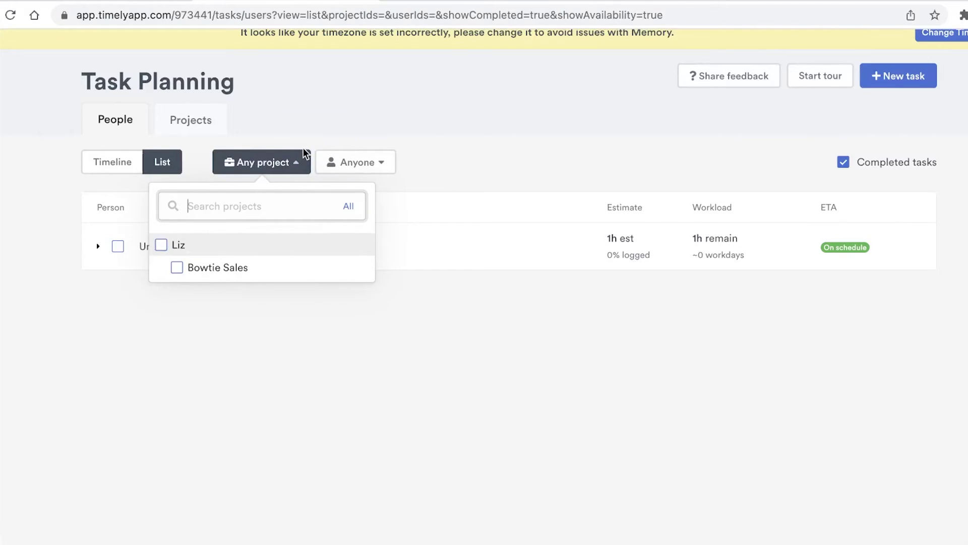
pyautogui.click(329, 165)
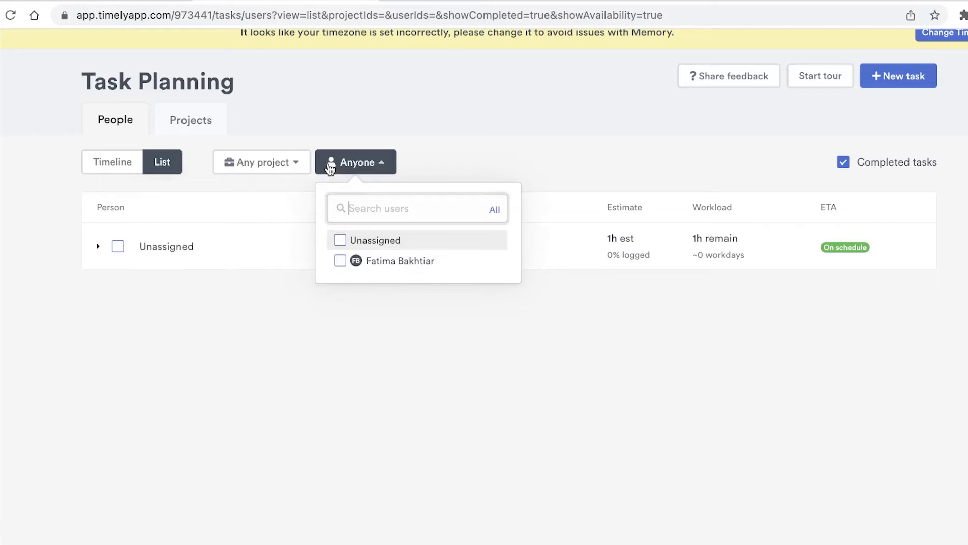
pyautogui.click(587, 153)
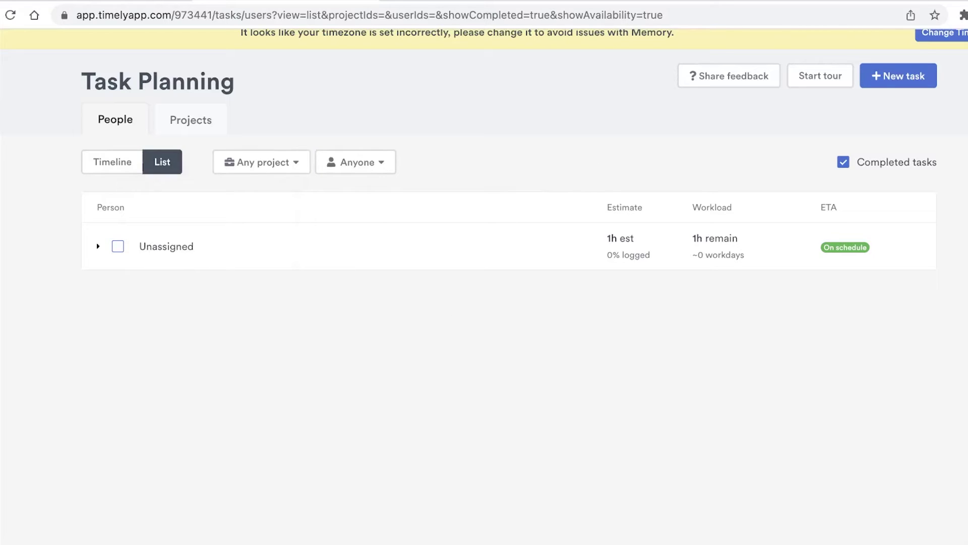
pyautogui.click(901, 77)
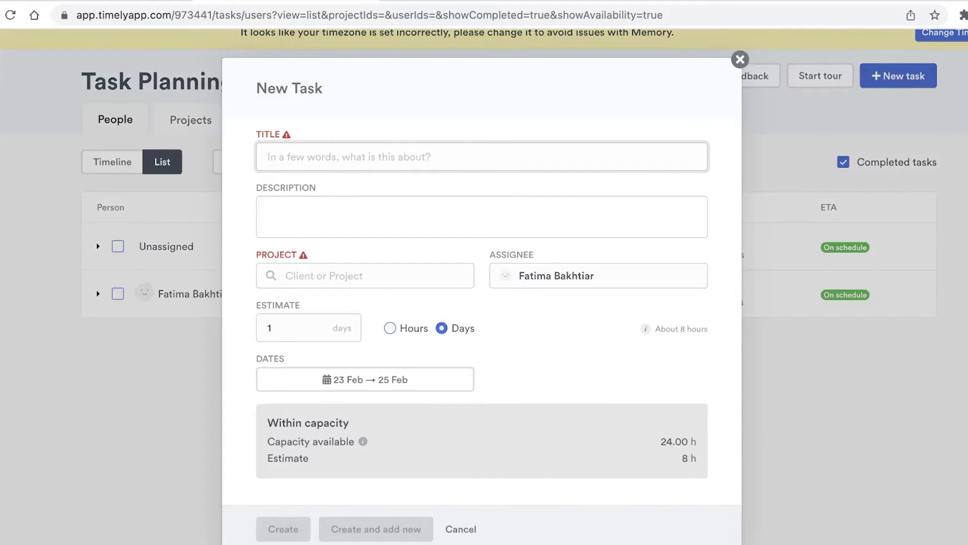
pyautogui.click(733, 68)
pyautogui.click(734, 65)
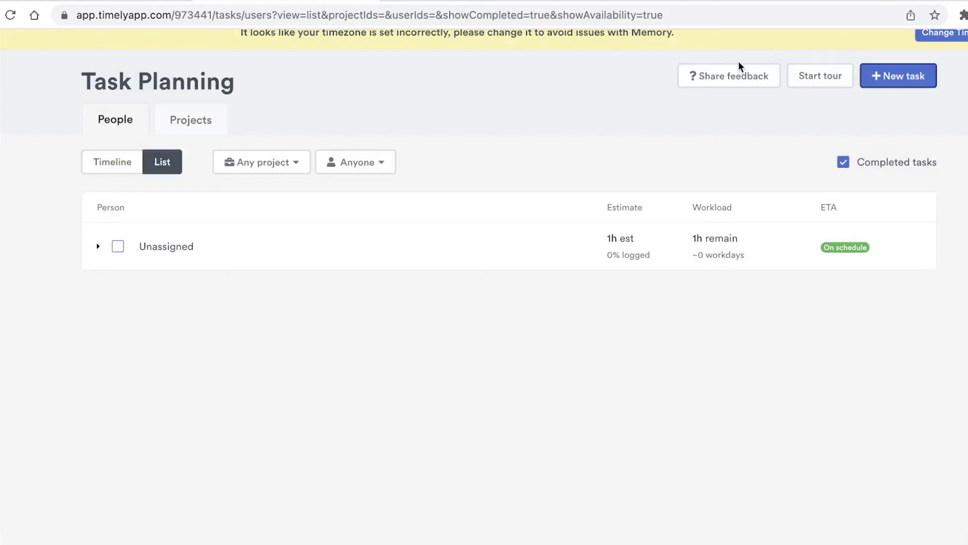
# Step: Start a new timesheet entry for 23 Feb with the note "dealing with suppliers" and assign it to the Bowtie Sales project
pyautogui.click(21, 129)
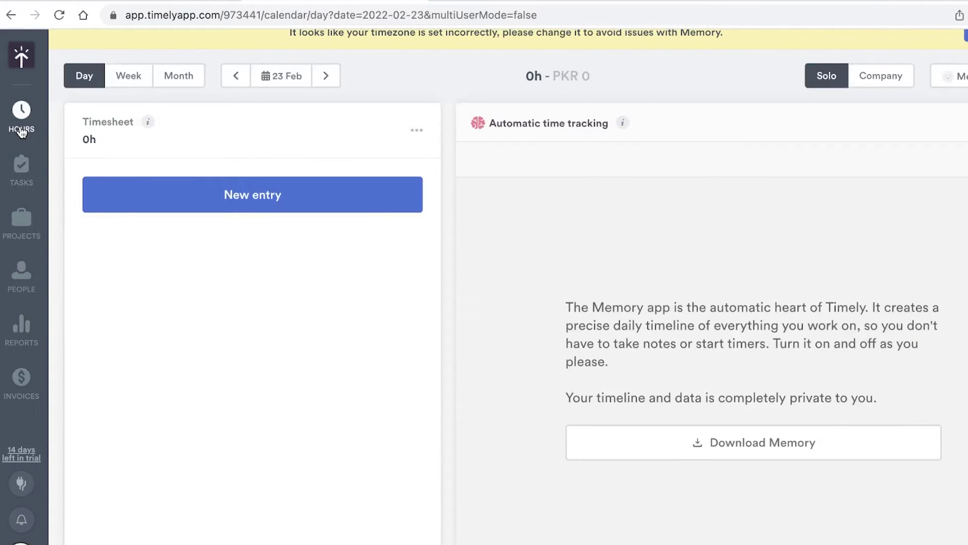
pyautogui.click(205, 198)
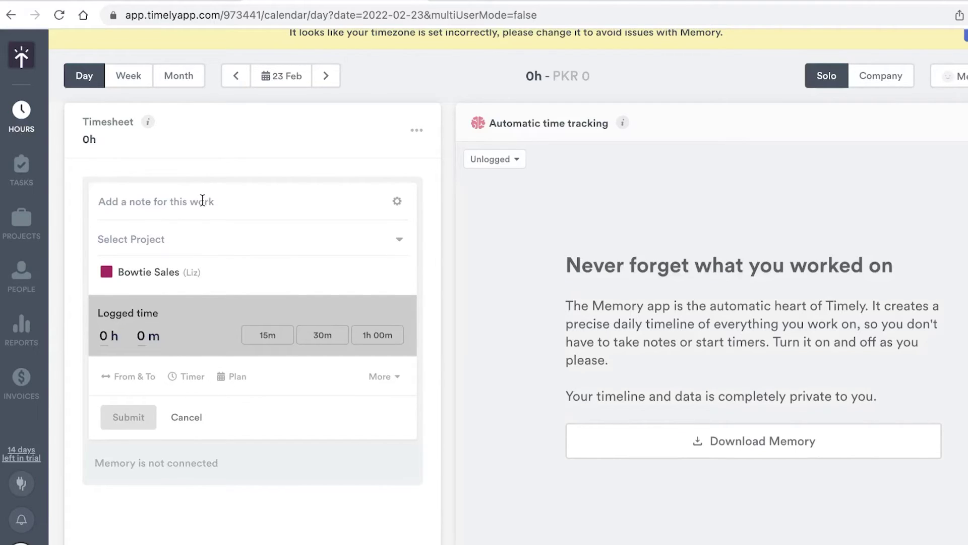
pyautogui.write('L')
pyautogui.press('BackSpace')
pyautogui.write('deali')
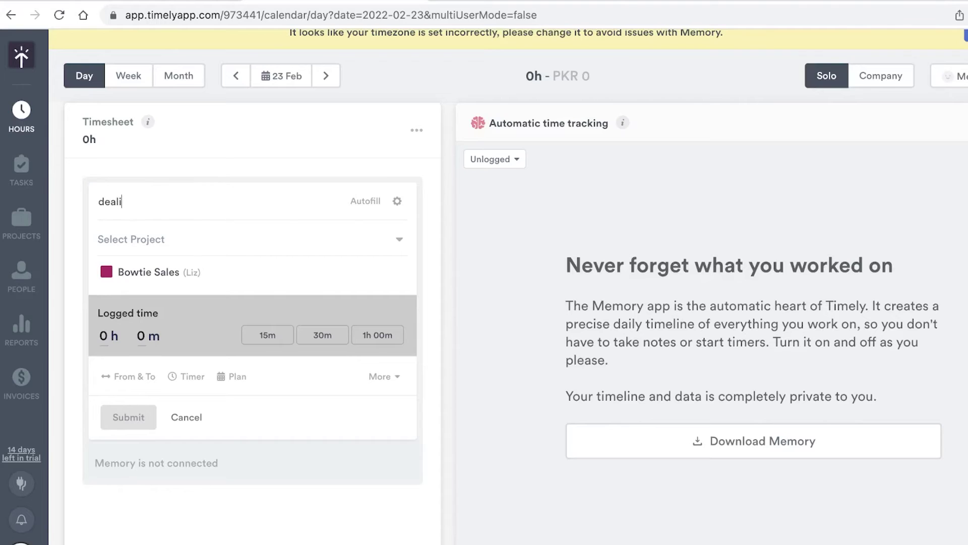
pyautogui.write('ng with suppliers')
pyautogui.click(117, 241)
pyautogui.click(141, 283)
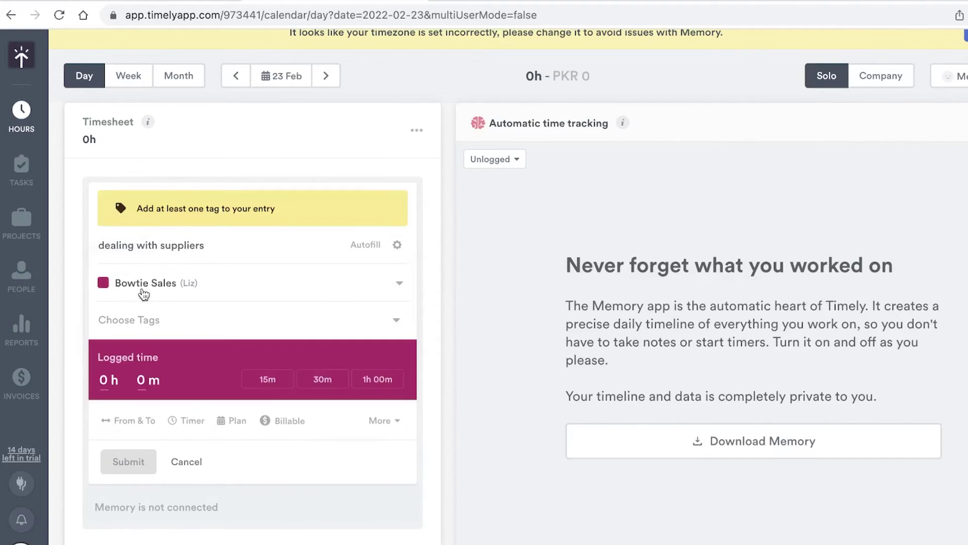
# Step: Keep the entry on the Bowtie Sales project and tag it as Administrative under Tasks
pyautogui.click(158, 283)
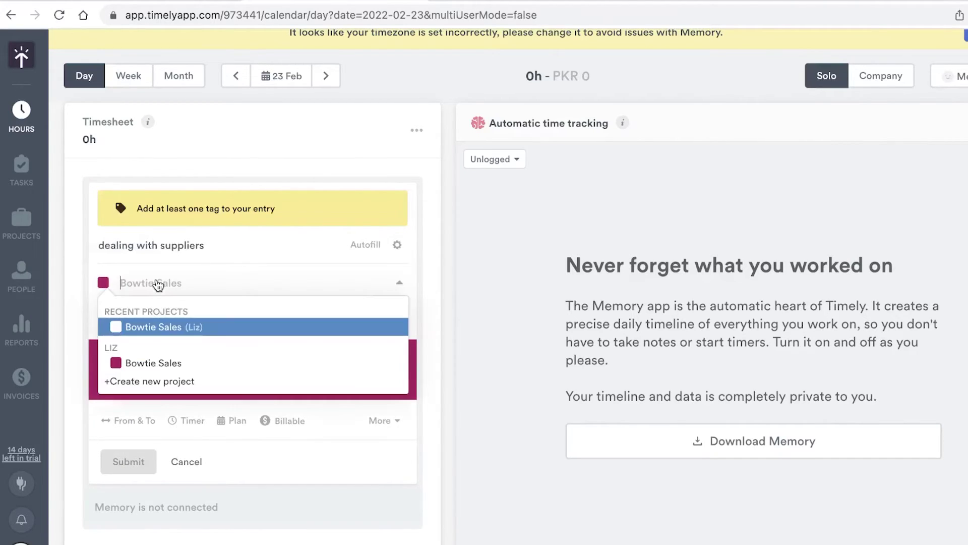
pyautogui.click(471, 299)
pyautogui.click(396, 322)
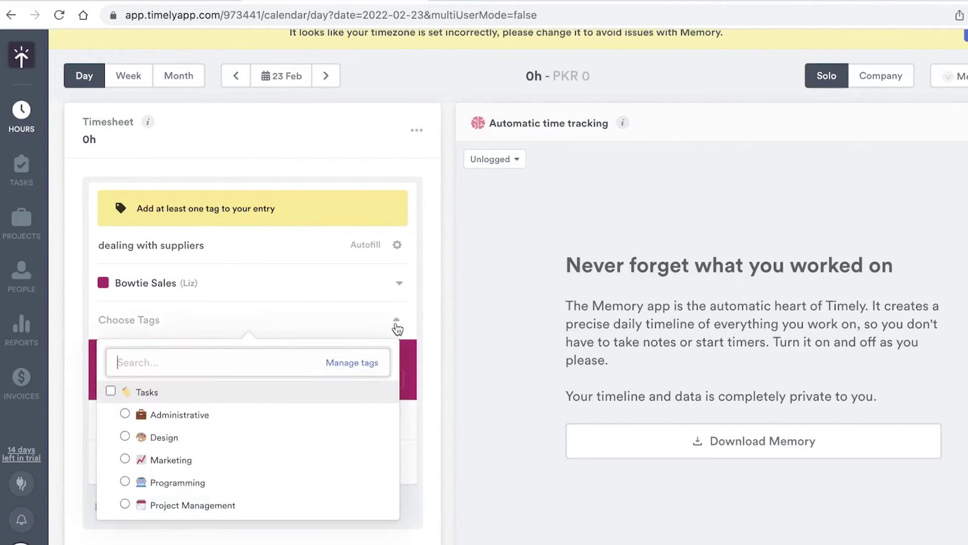
pyautogui.click(172, 415)
pyautogui.click(475, 381)
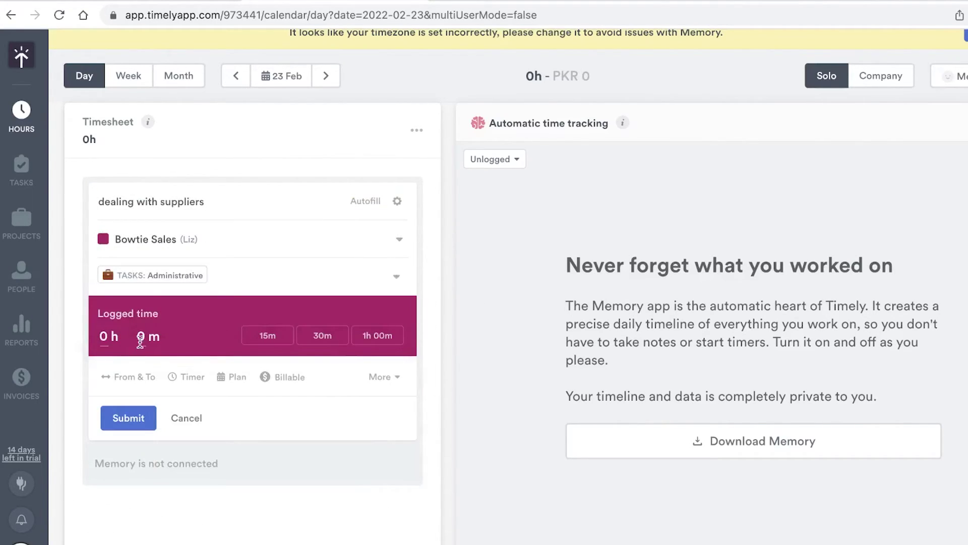
# Step: Set the entry's logged time to 1 h 15 m
pyautogui.click(264, 344)
pyautogui.click(323, 336)
pyautogui.click(264, 338)
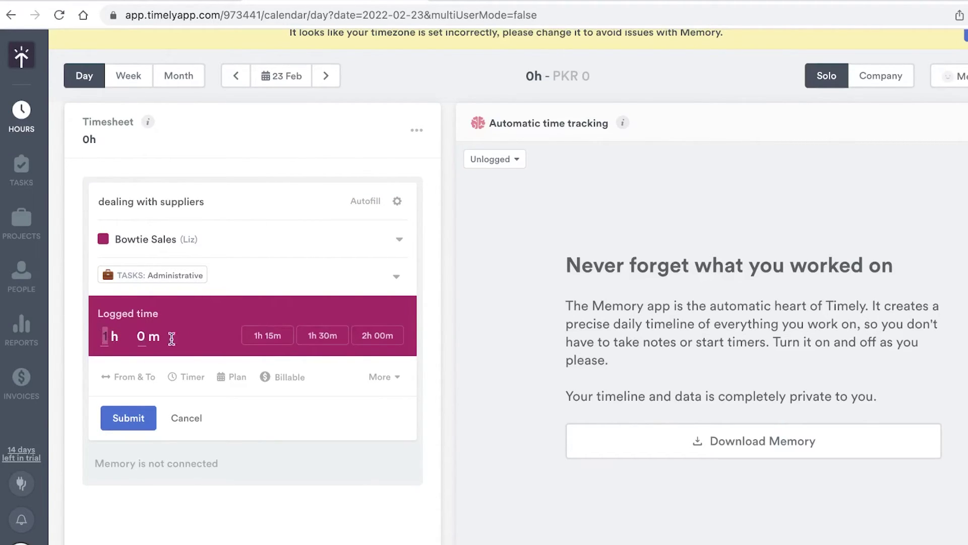
pyautogui.click(268, 336)
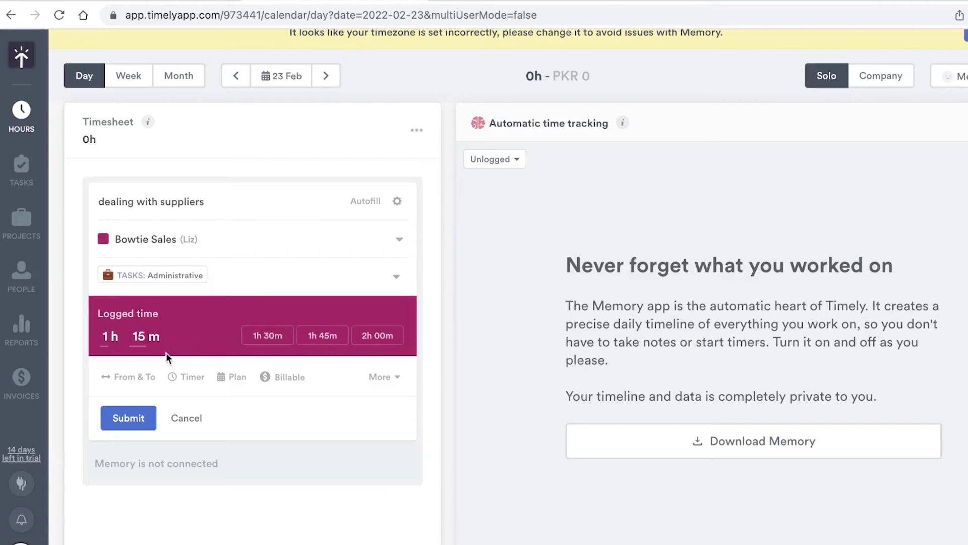
# Step: Try the entry's from-and-to time range and its non-billable status, and revert both
pyautogui.click(129, 378)
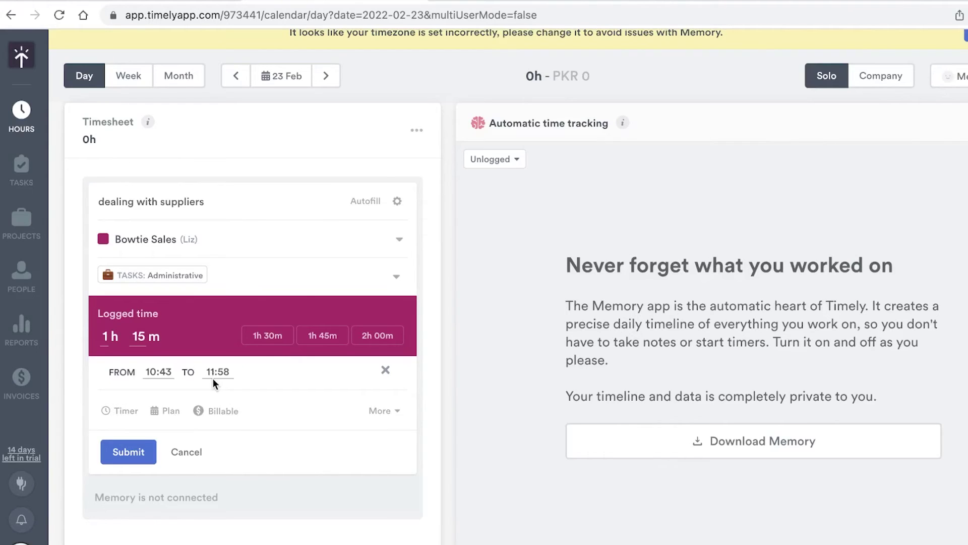
pyautogui.click(384, 370)
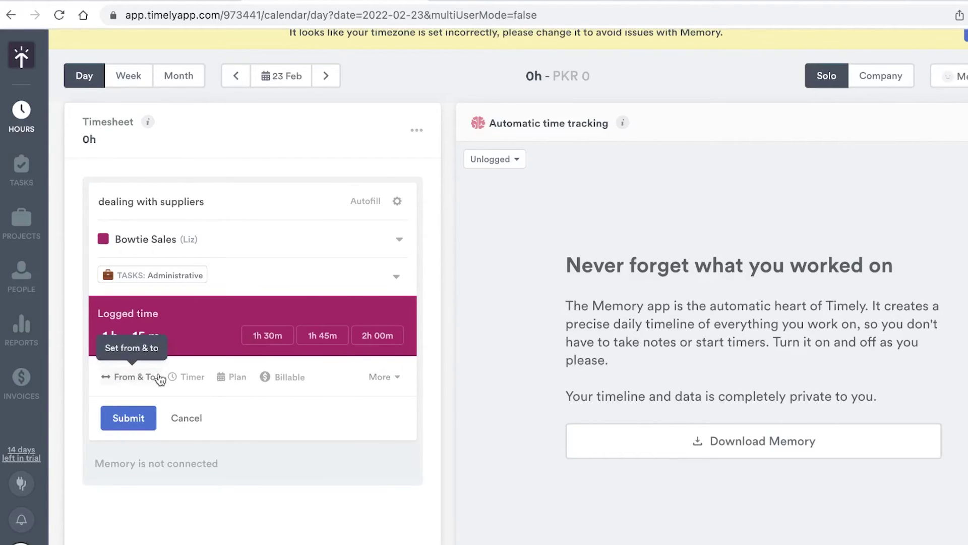
pyautogui.click(264, 379)
pyautogui.click(272, 381)
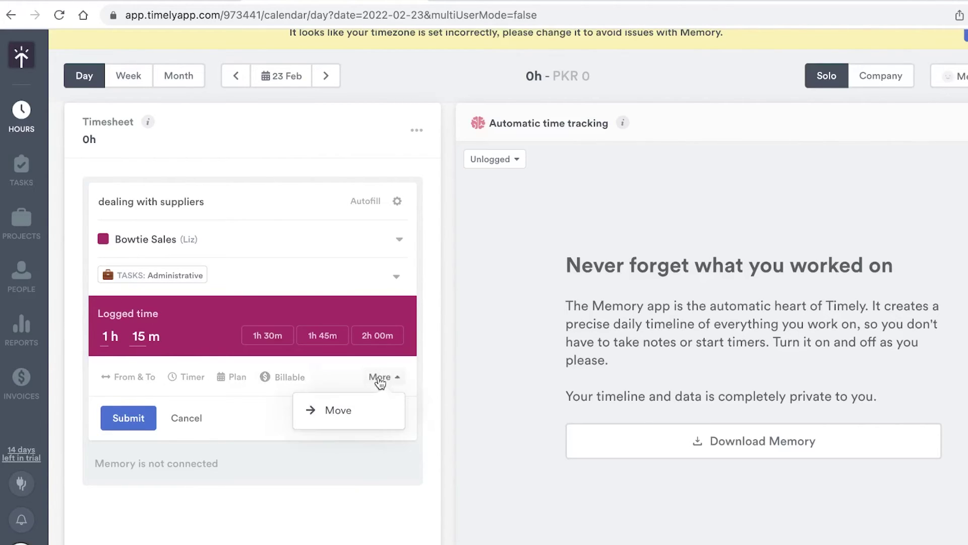
pyautogui.click(295, 383)
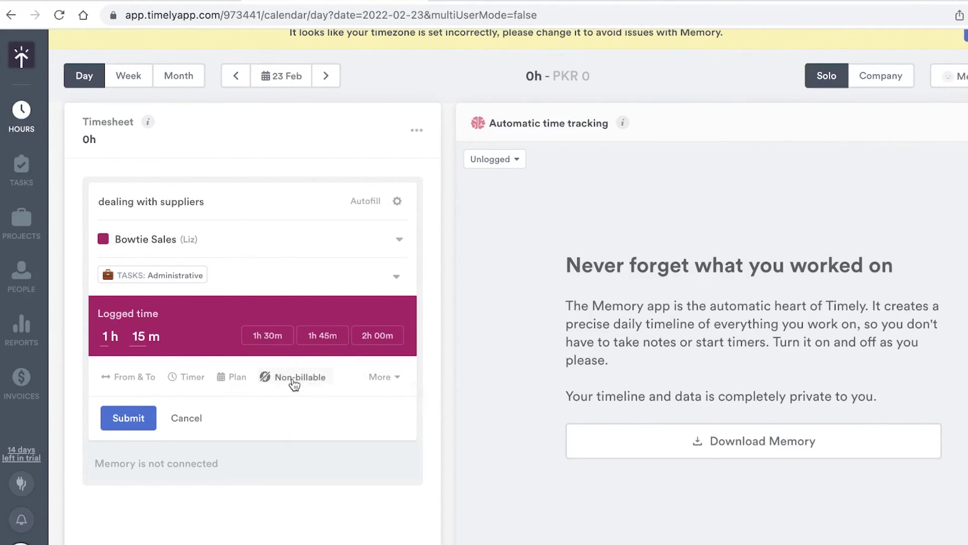
pyautogui.click(295, 384)
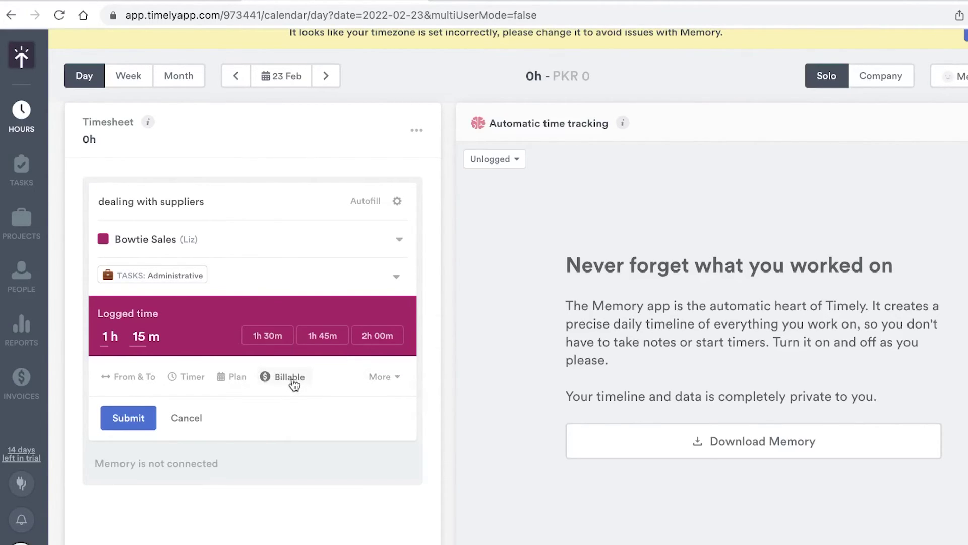
# Step: Submit the supplier time entry as billable to the day's timesheet
pyautogui.click(141, 418)
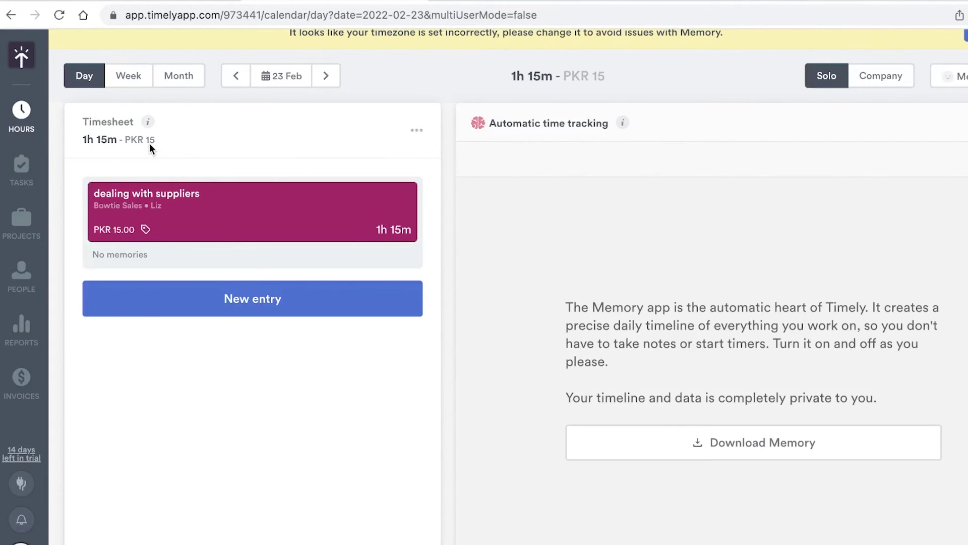
# Step: Look through the available reports, view the Employee Hours report, and return to the reports dashboard
pyautogui.click(20, 338)
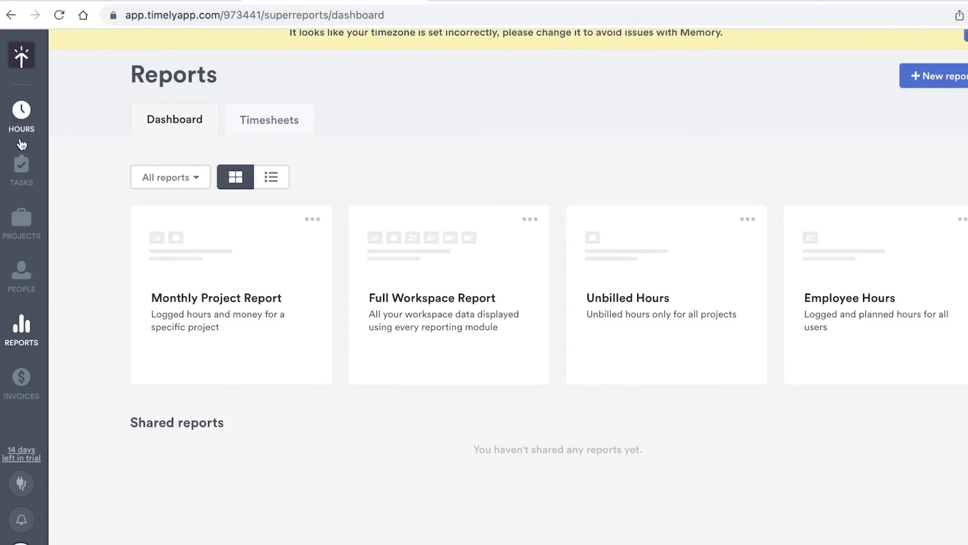
pyautogui.scroll(-1, 252, 207)
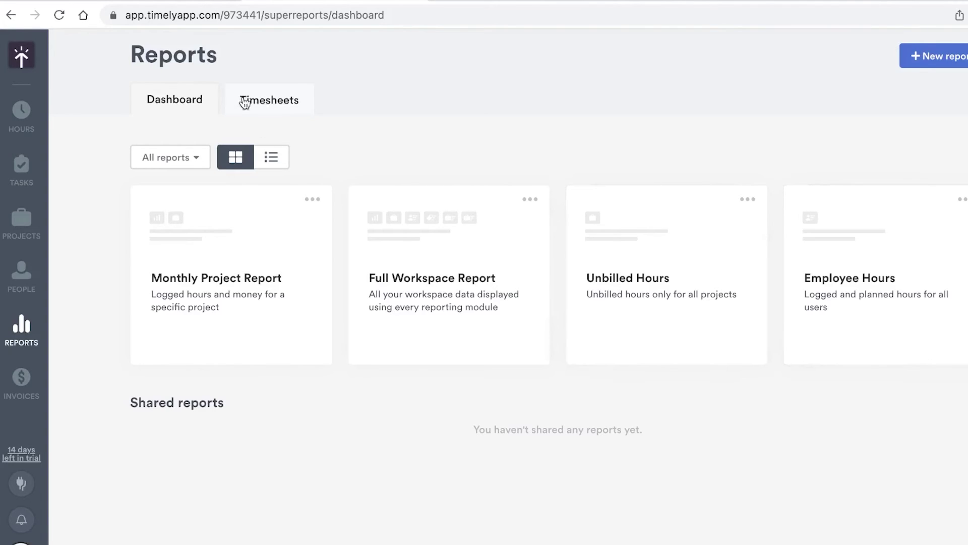
pyautogui.click(865, 261)
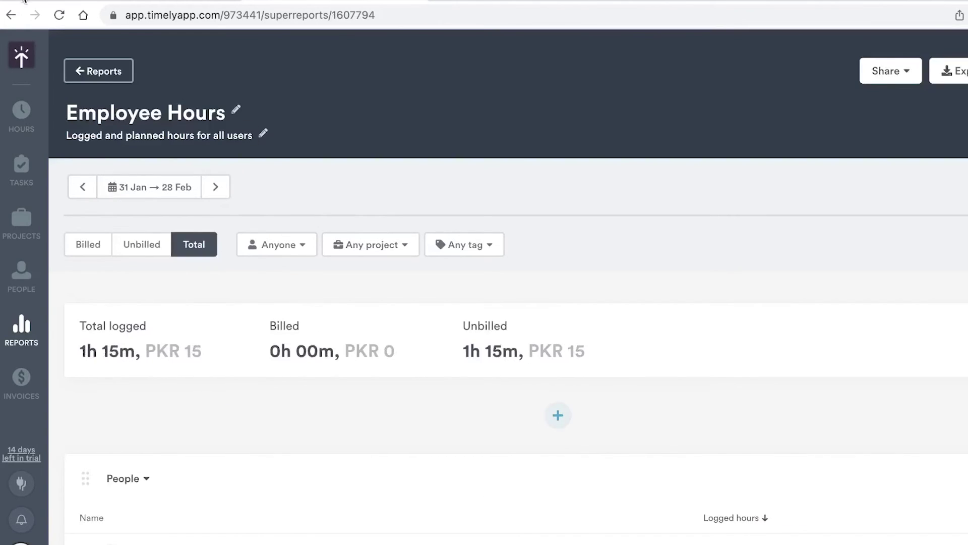
pyautogui.click(21, 347)
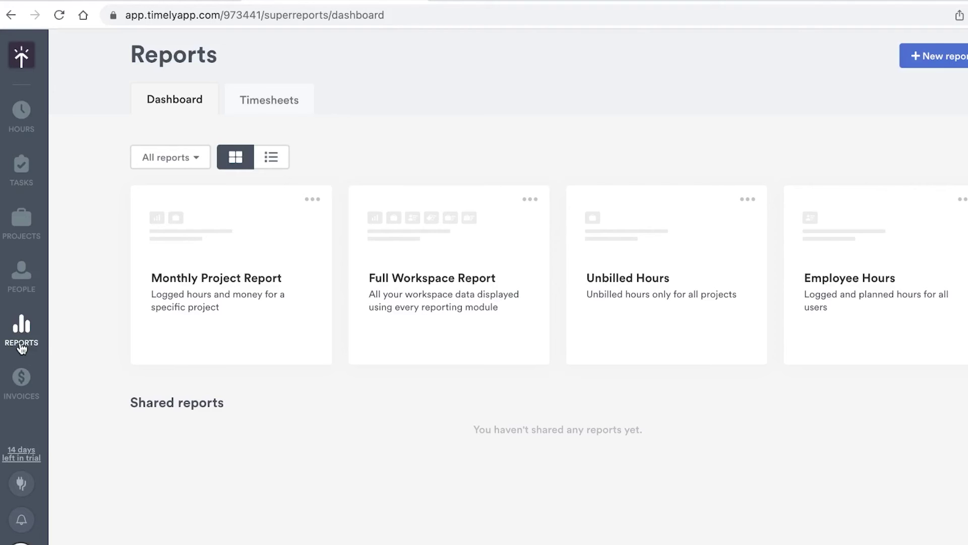
# Step: Start generating a new invoice and choose the client's Bowtie Sales project for it
pyautogui.click(22, 378)
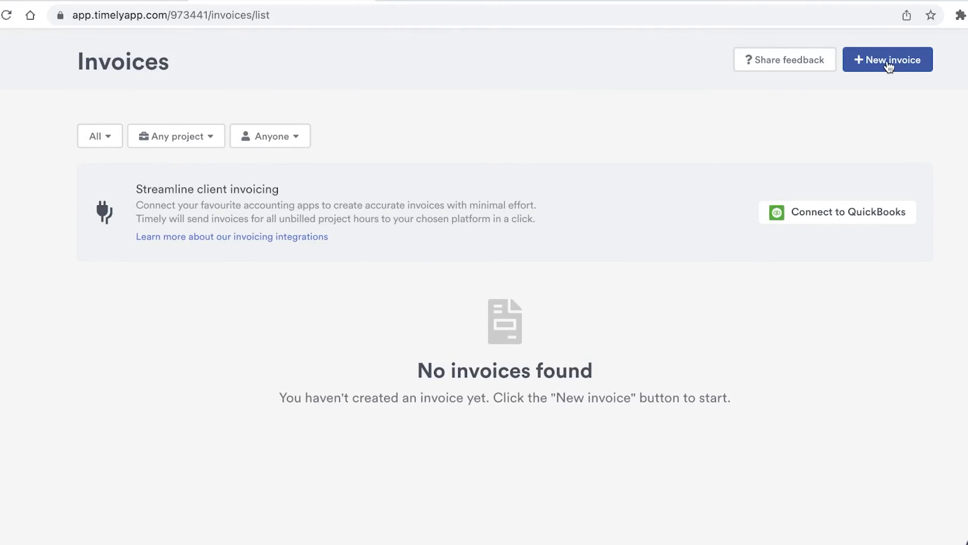
pyautogui.click(890, 65)
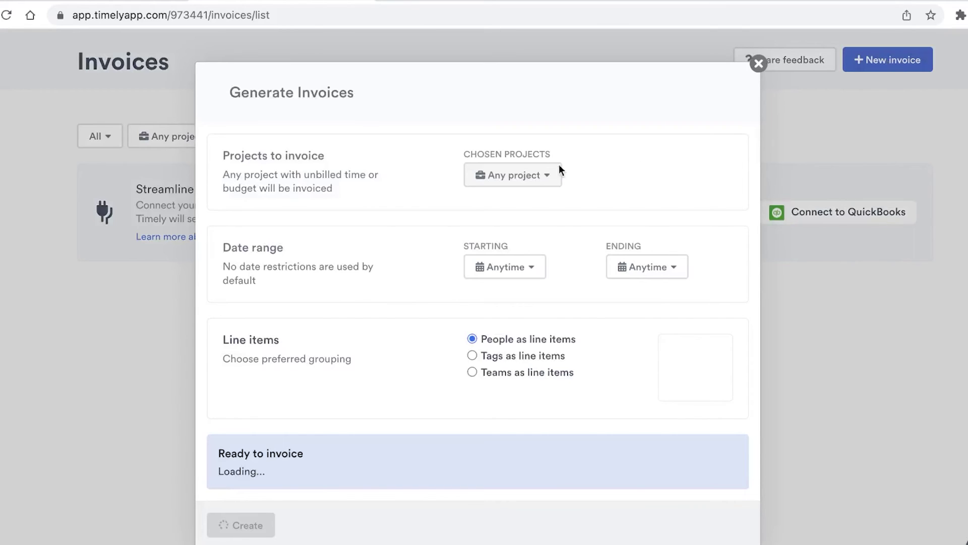
pyautogui.click(540, 176)
pyautogui.click(474, 262)
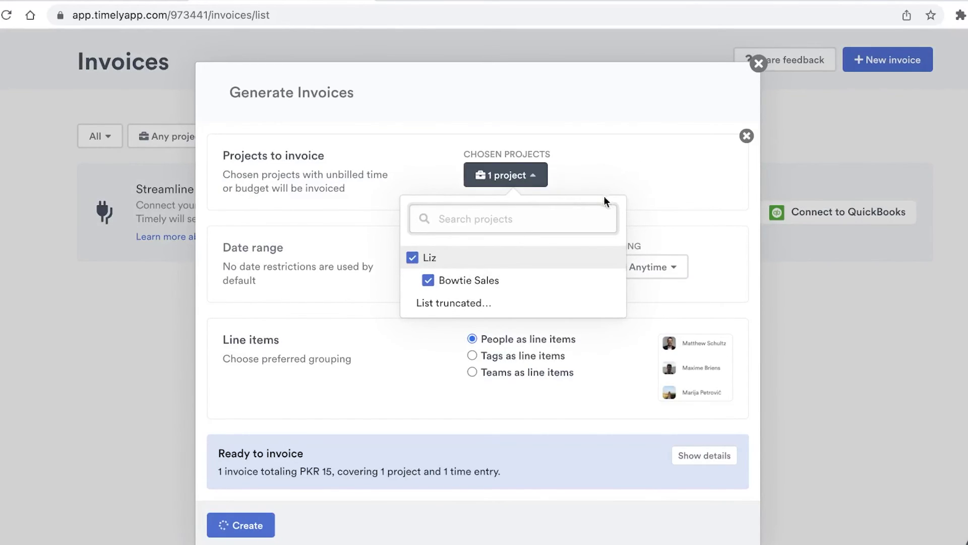
# Step: Set the invoice's date range to start on 21 Feb
pyautogui.click(493, 277)
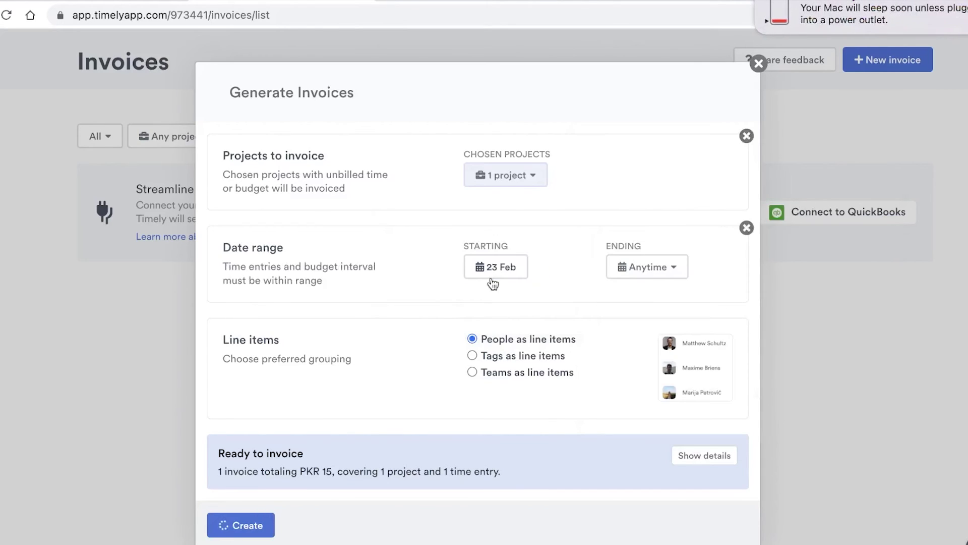
pyautogui.click(515, 276)
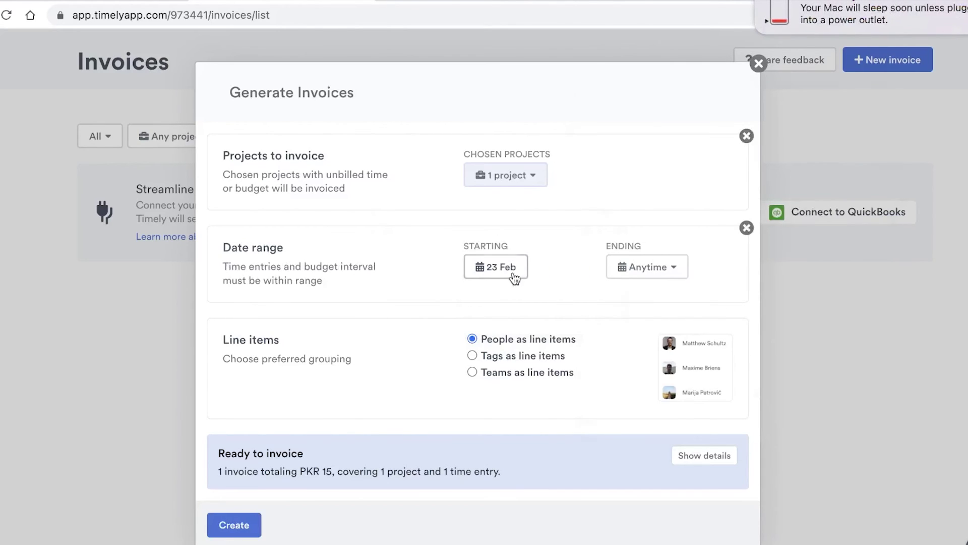
pyautogui.click(740, 214)
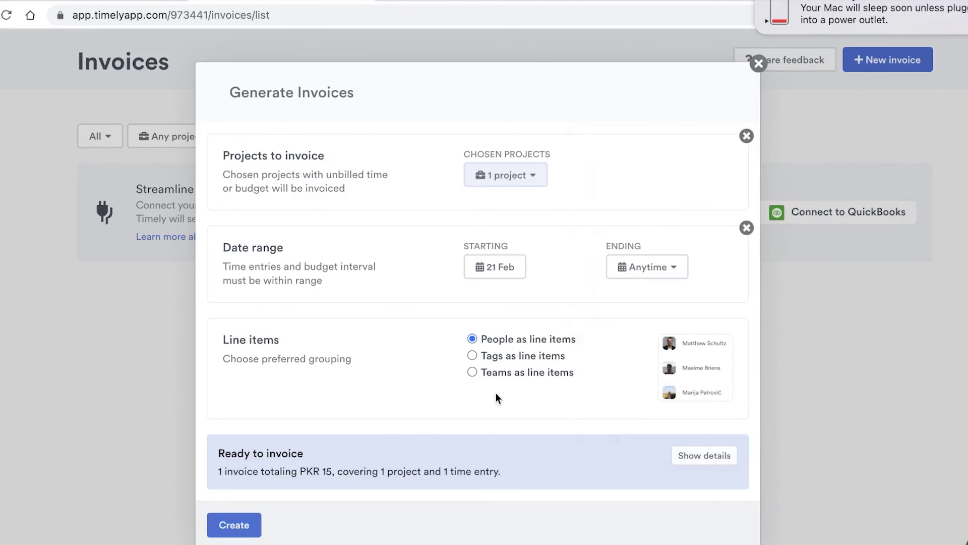
# Step: Try grouping the invoice by tags, settle on people as line items, and create the invoice
pyautogui.click(473, 356)
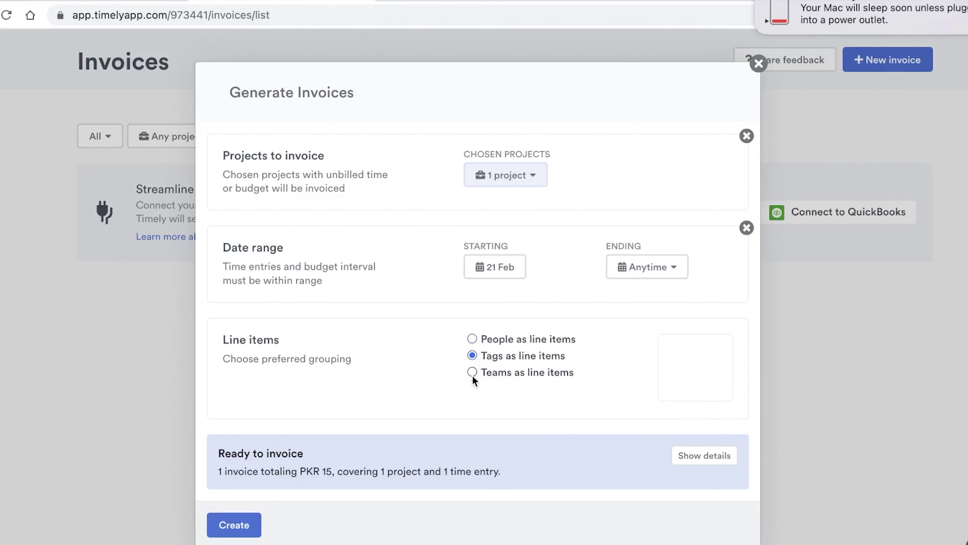
pyautogui.click(474, 339)
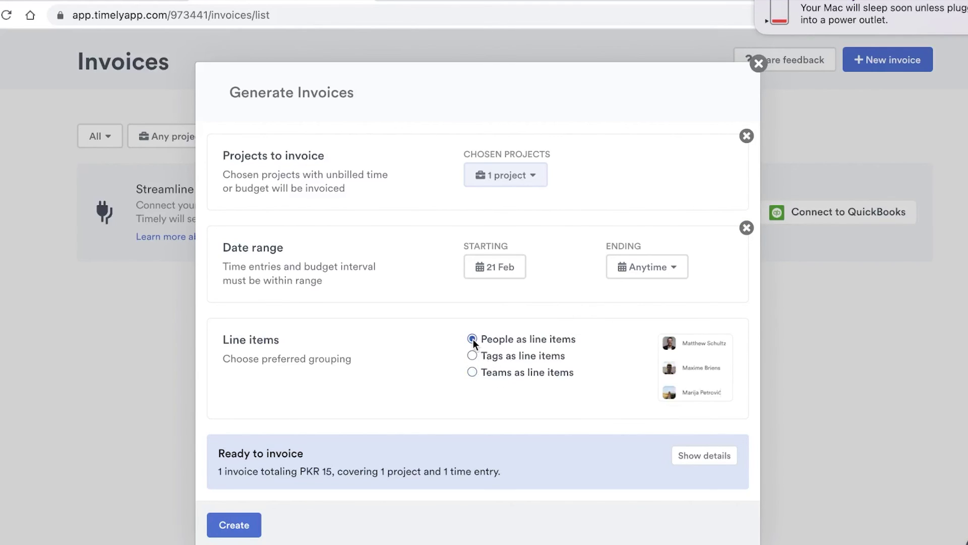
pyautogui.click(218, 527)
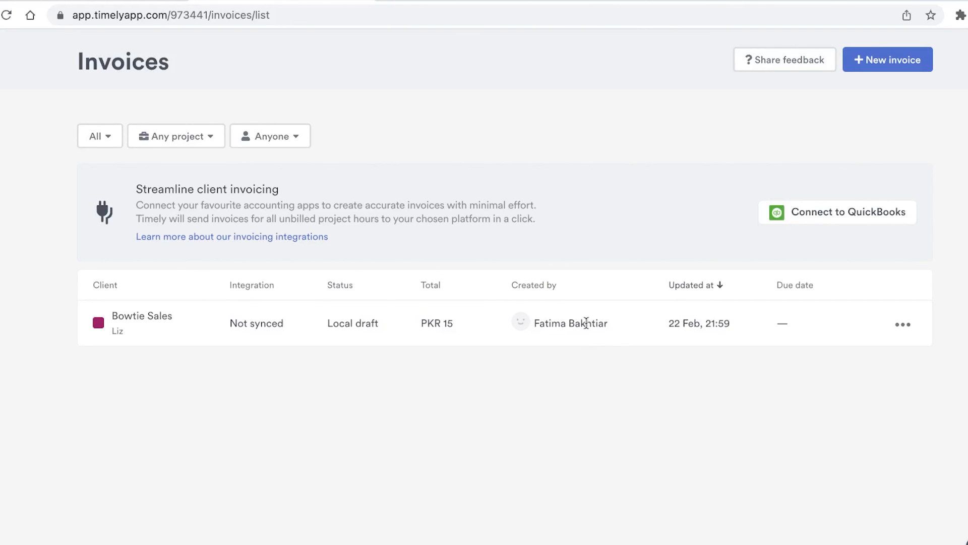
# Step: View the Bowtie Sales invoice preview, close it, and return to the day's logged hours
pyautogui.click(900, 327)
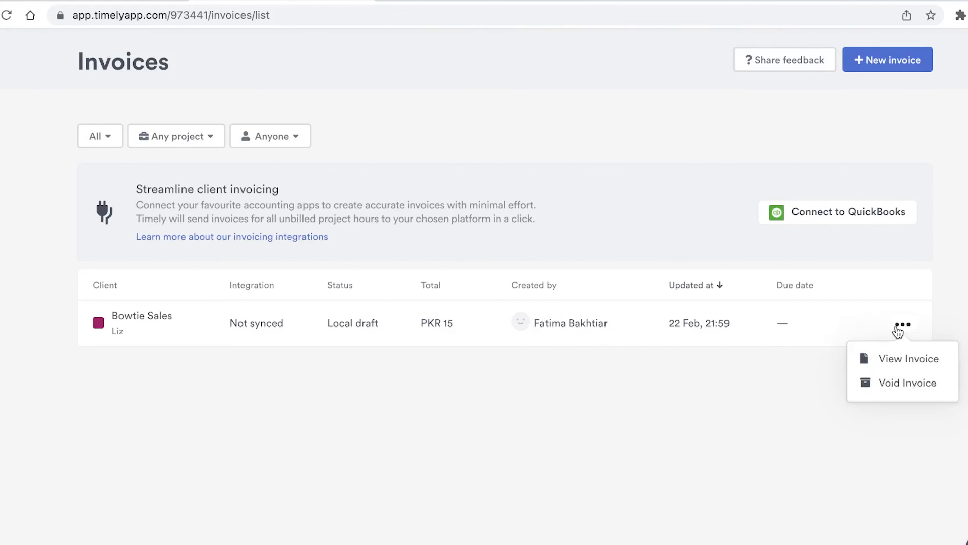
pyautogui.click(910, 359)
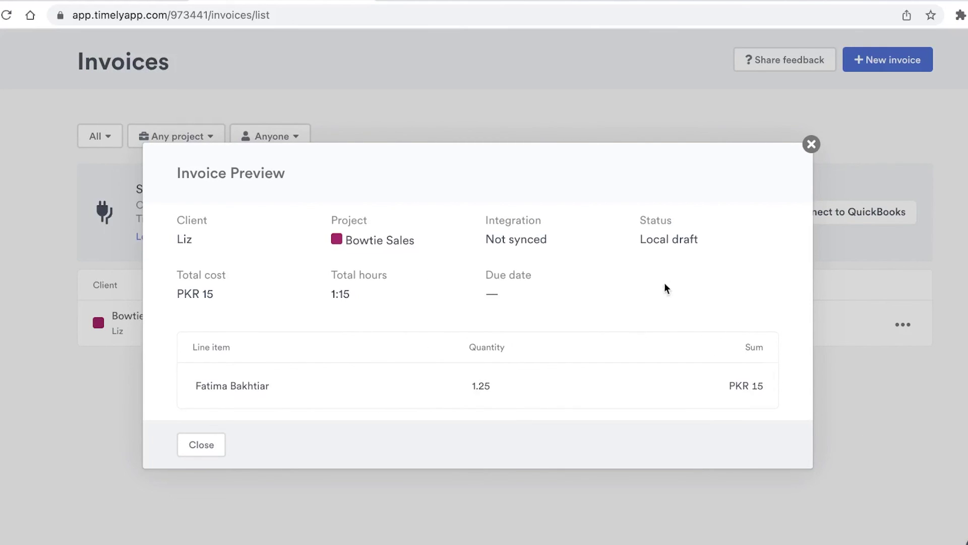
pyautogui.click(811, 144)
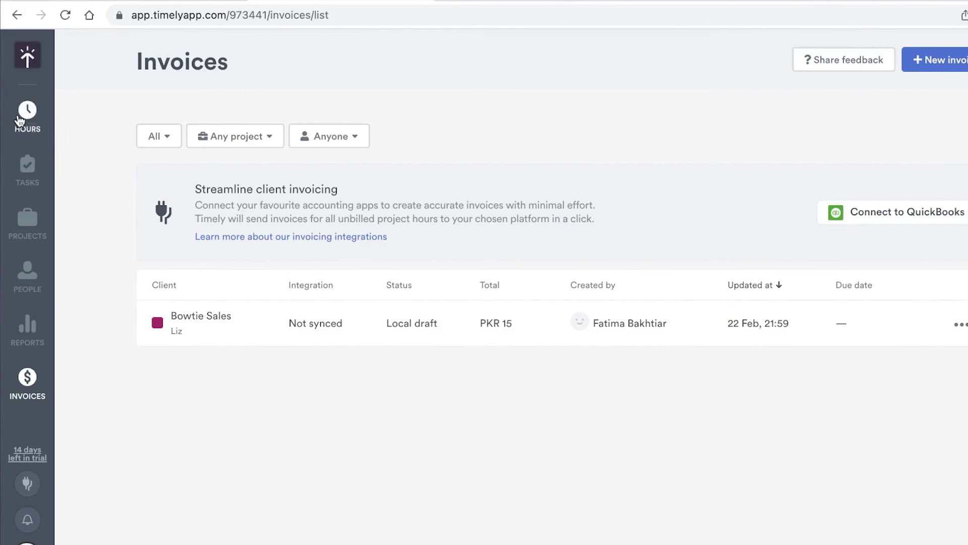
pyautogui.click(19, 119)
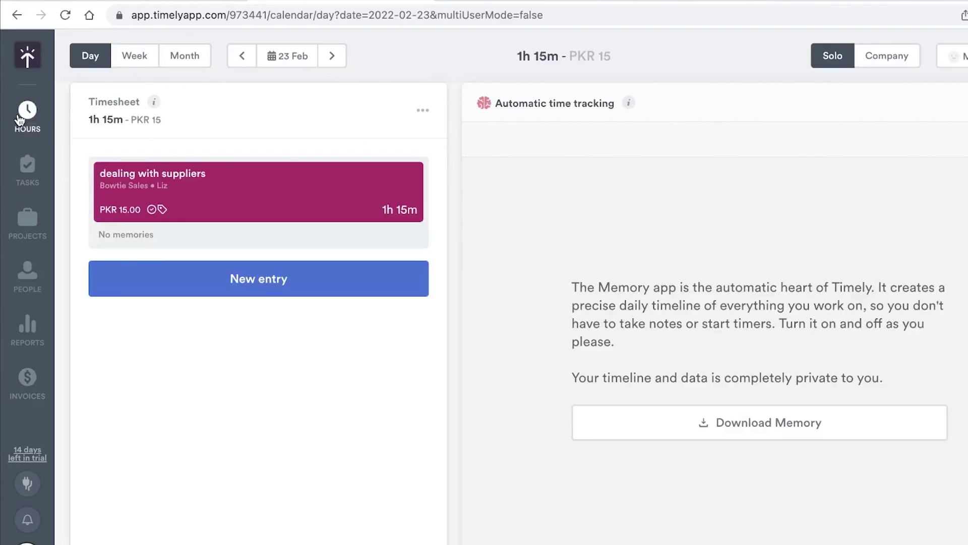